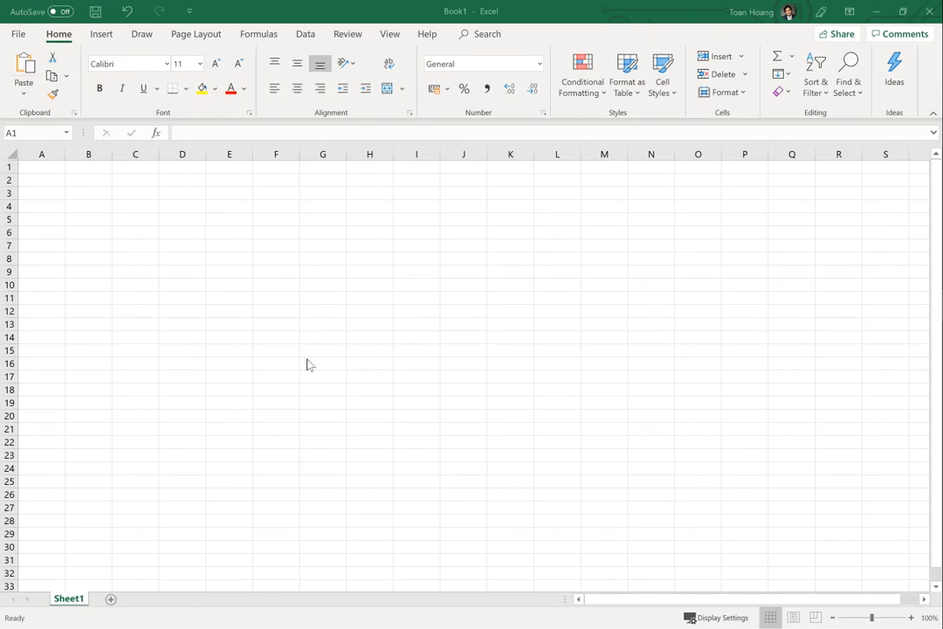
- Enter the header Path in cell A1 with the values 1 and 360 in the two cells below it
click(70, 179)
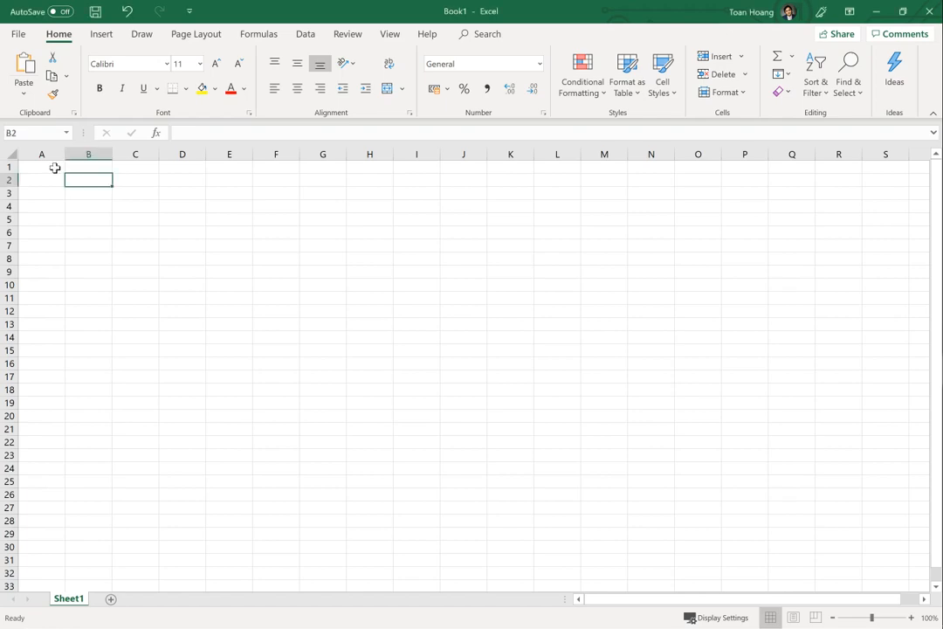
click(55, 168)
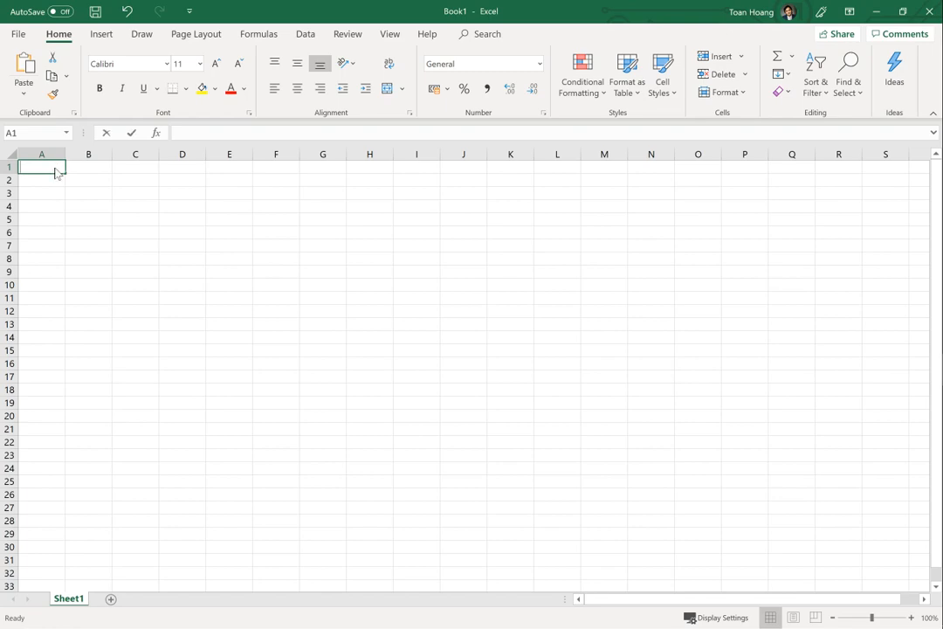
text(Path)
key(Return)
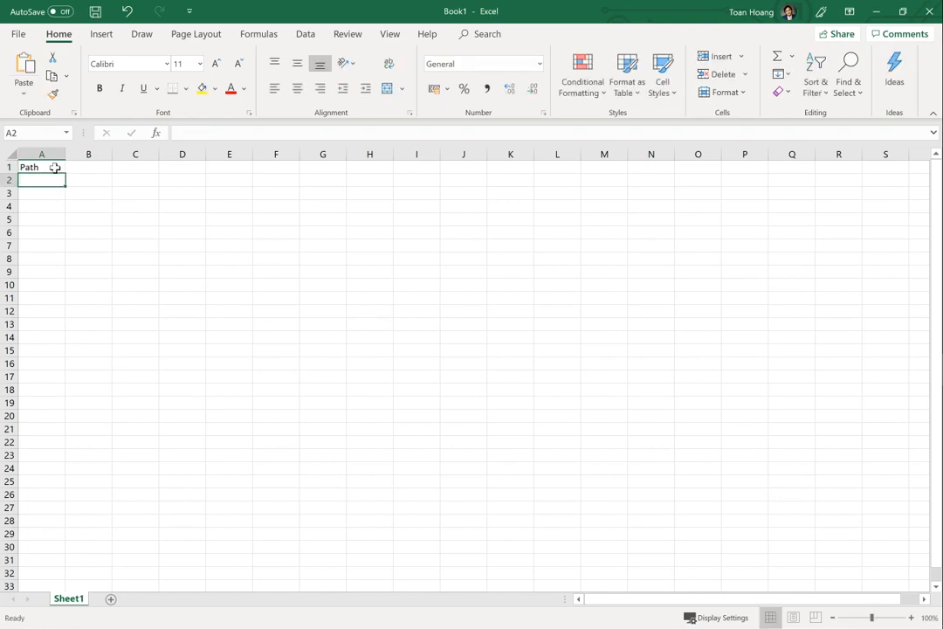
text(1)
key(Return)
text(360)
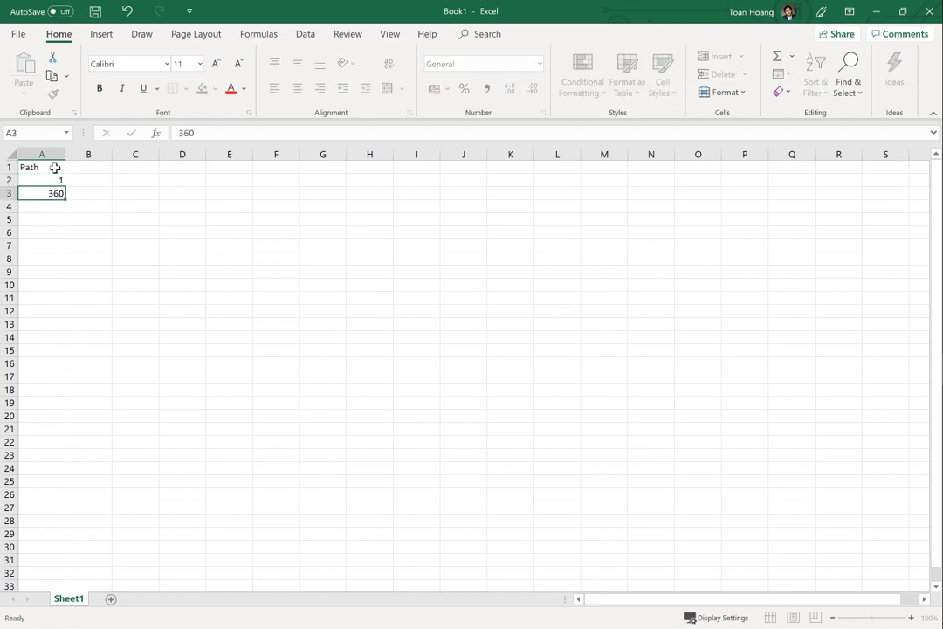
key(Return)
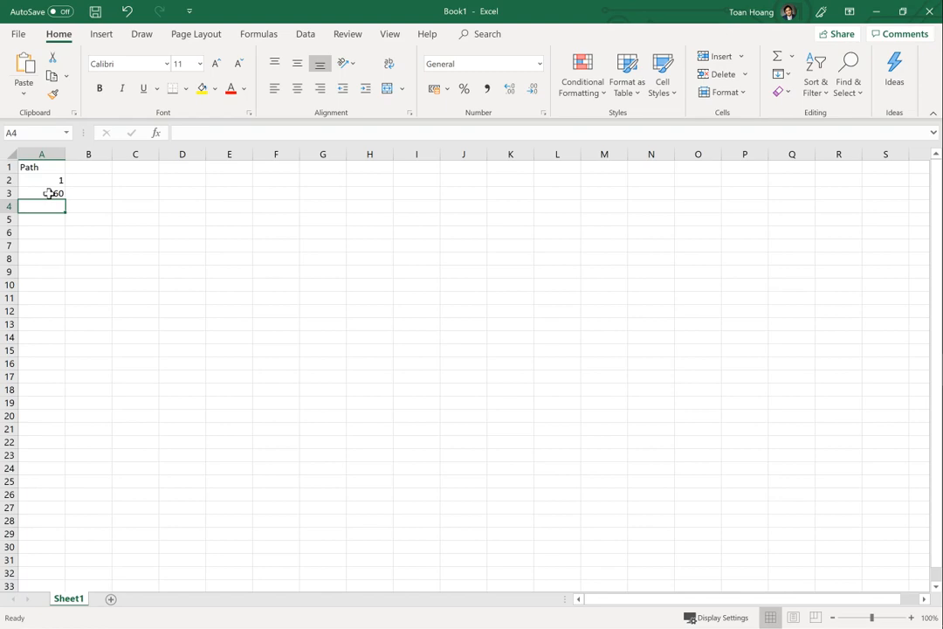
- Copy the Path data in cells A1:A3 and switch to Tableau
drag(48, 193, 45, 161)
key(ctrl+c)
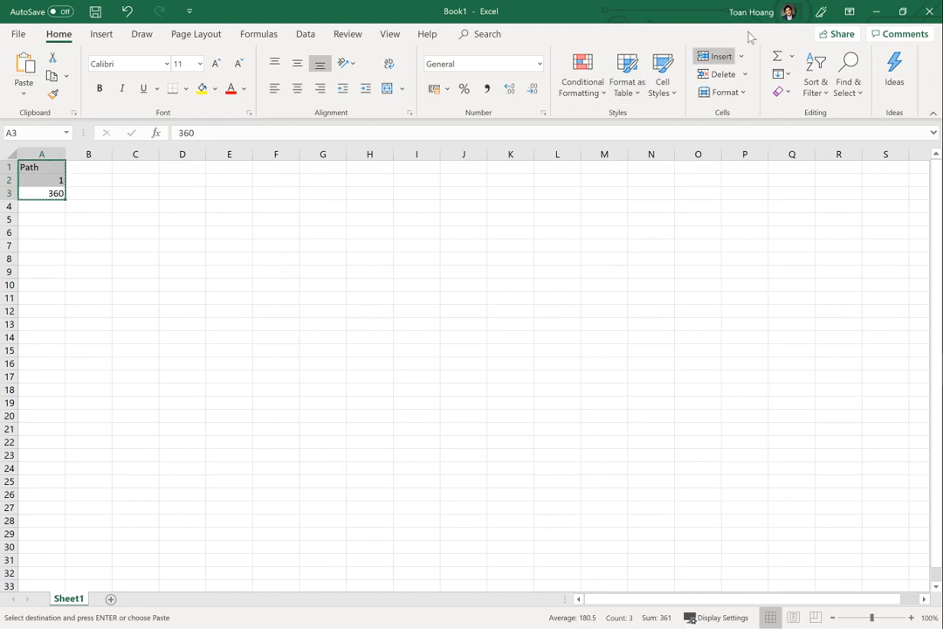
click(876, 18)
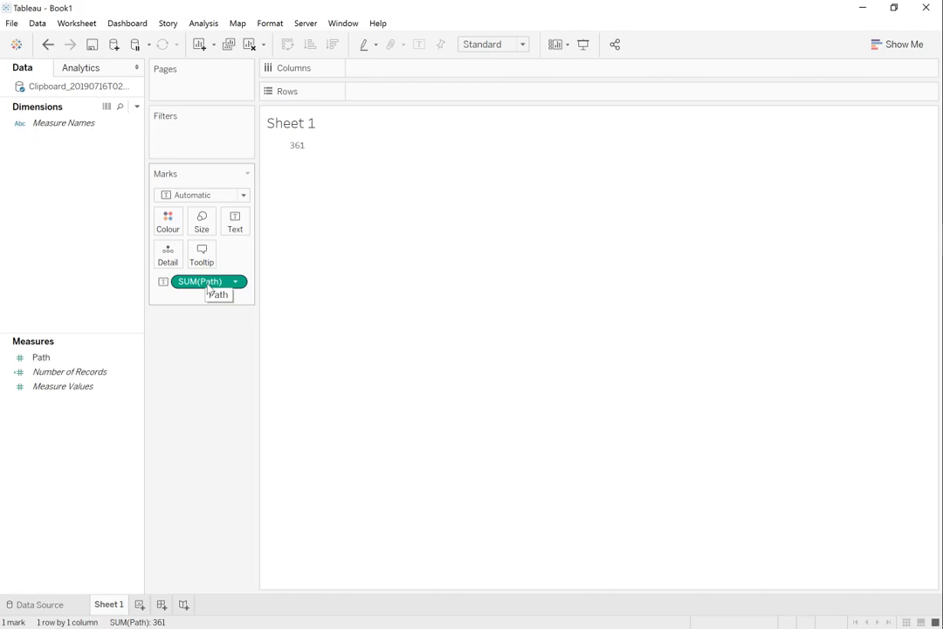
- Remove SUM(Path) from the marks and create the Path (bin) field from the Path measure with a bin size of 20
drag(209, 288, 78, 228)
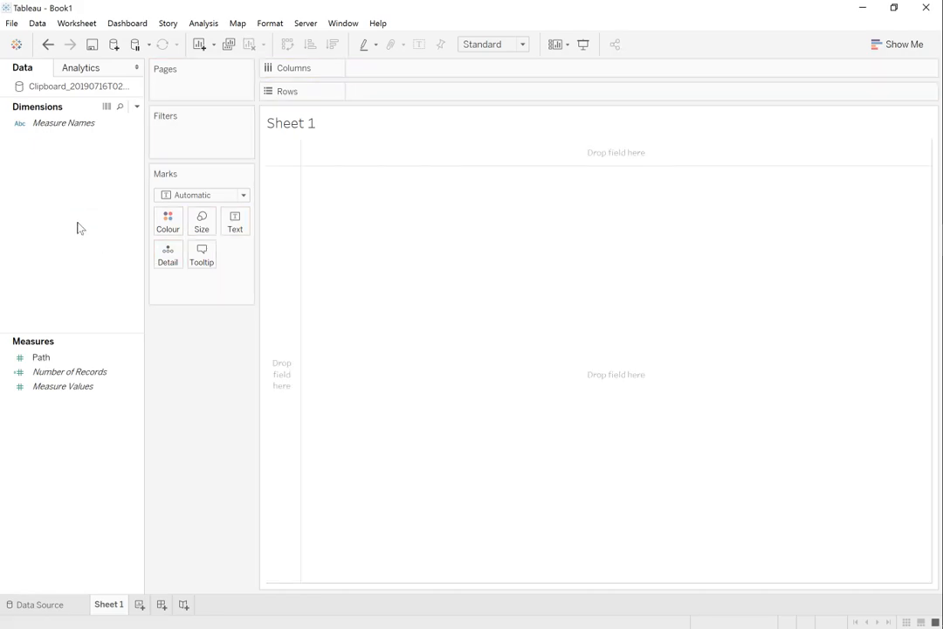
click(42, 361)
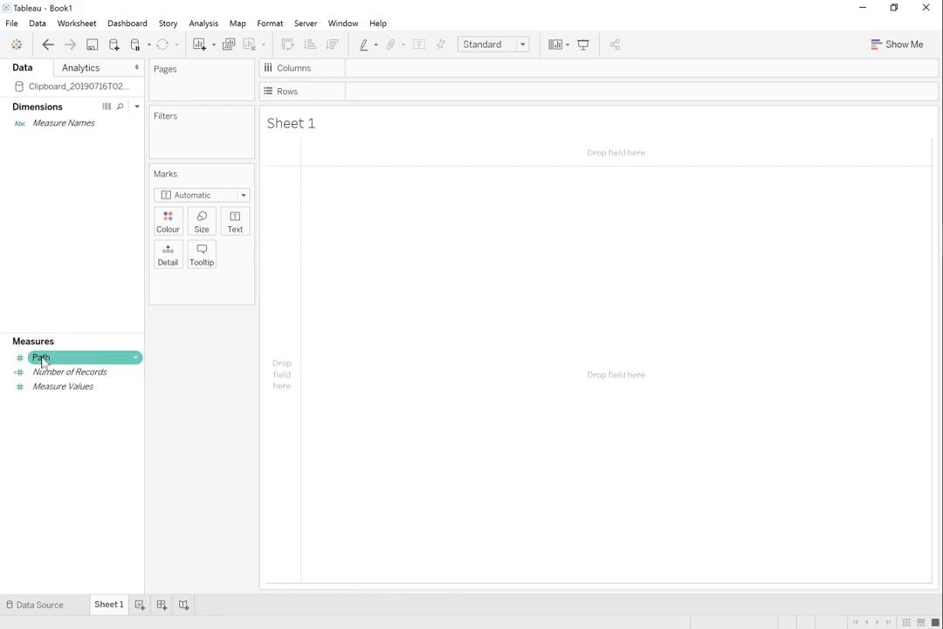
right_click(42, 361)
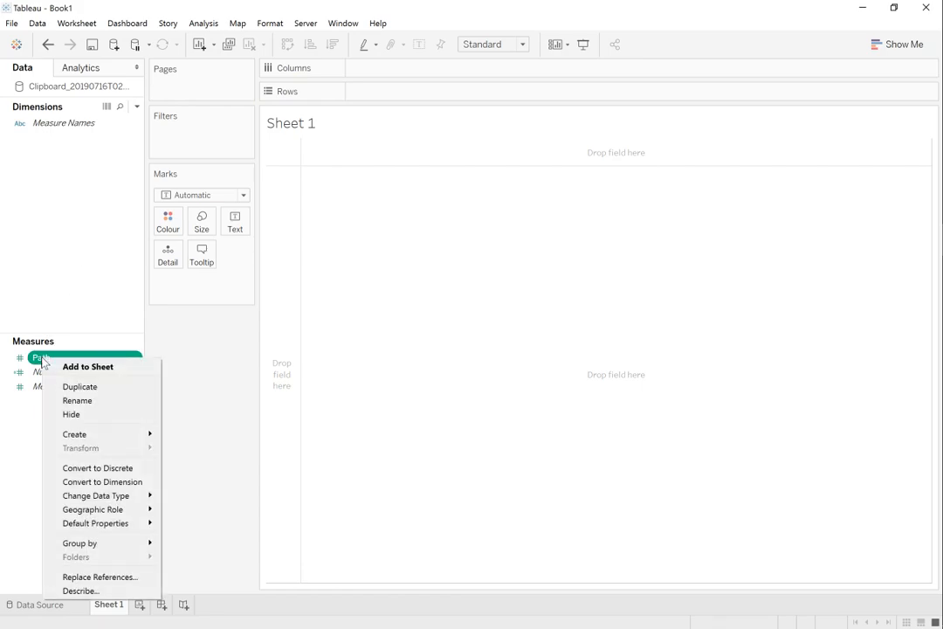
mouse_move(111, 440)
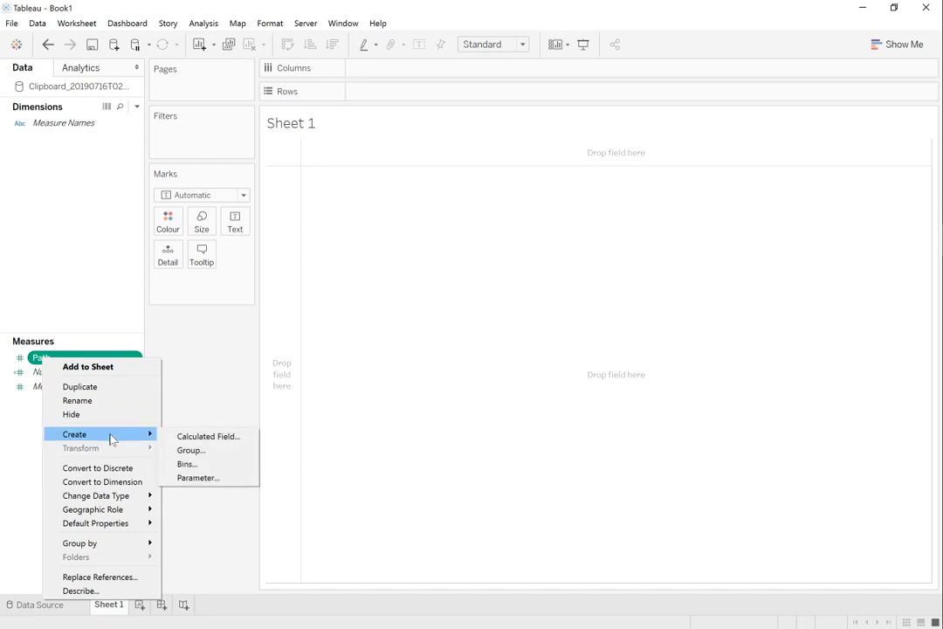
click(202, 469)
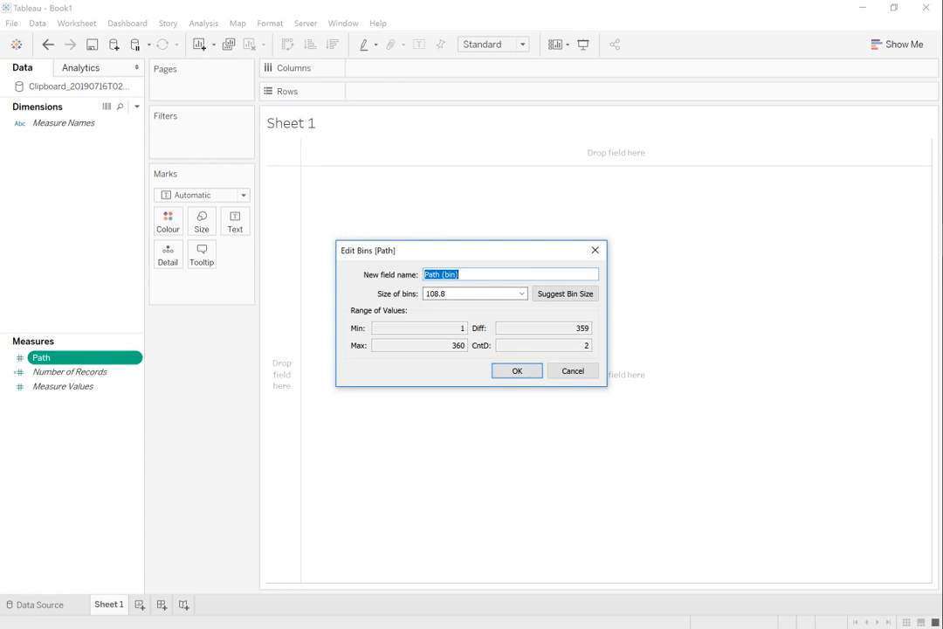
click(447, 293)
drag(446, 293, 401, 297)
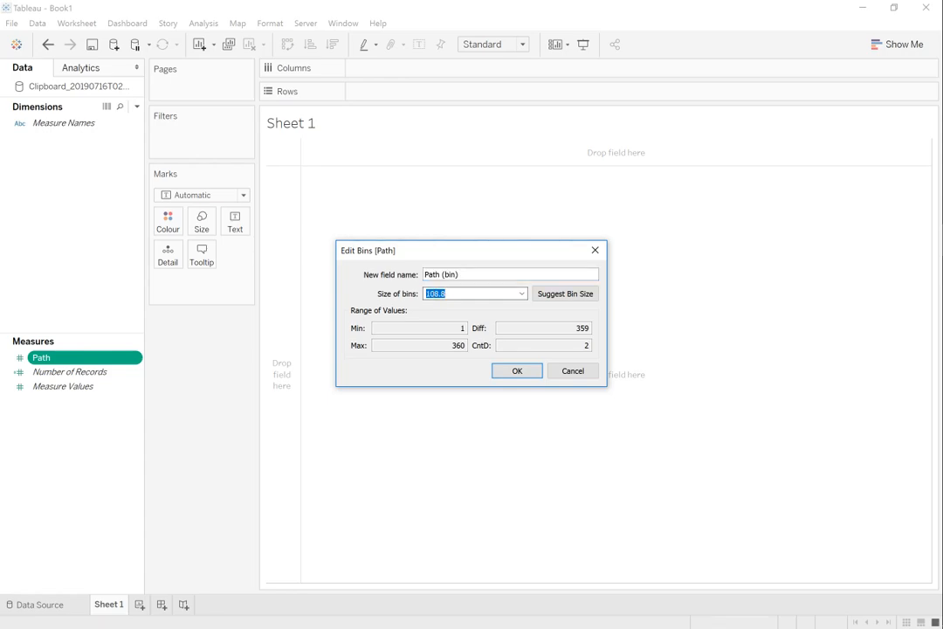
text(20)
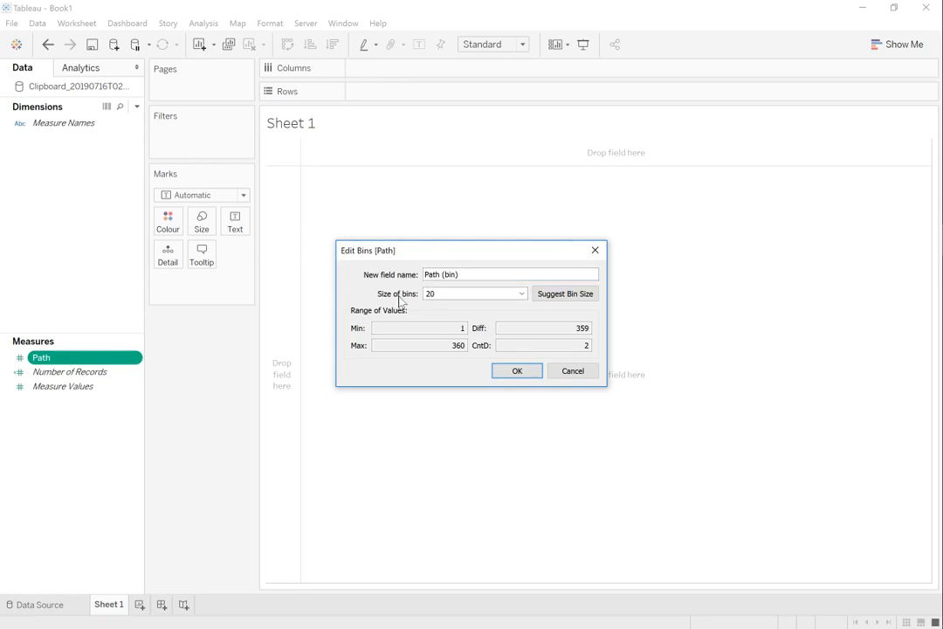
click(515, 371)
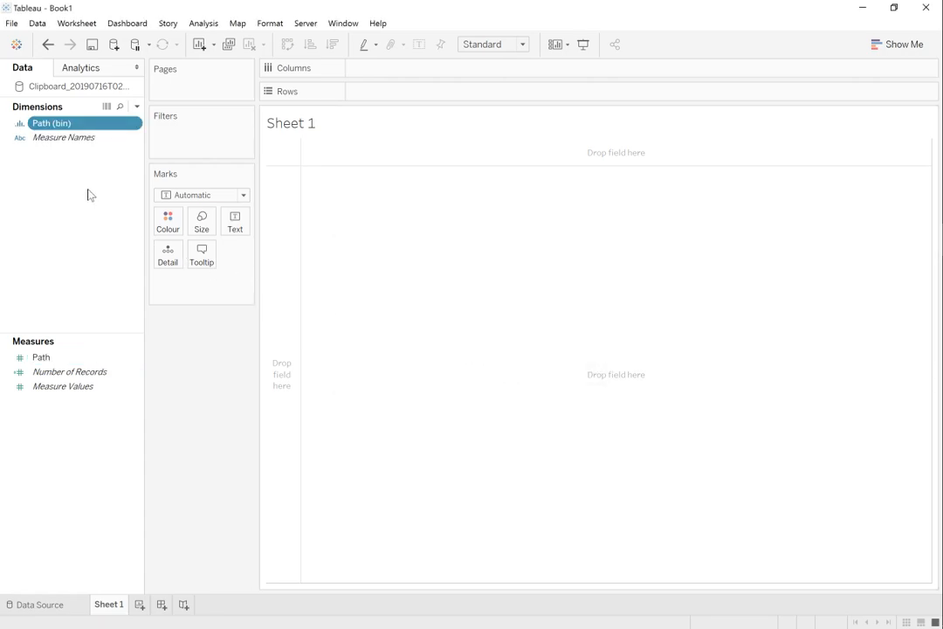
- Place Path (bin) on Rows and show the Path measure as text for each bin
click(48, 125)
drag(48, 125, 362, 99)
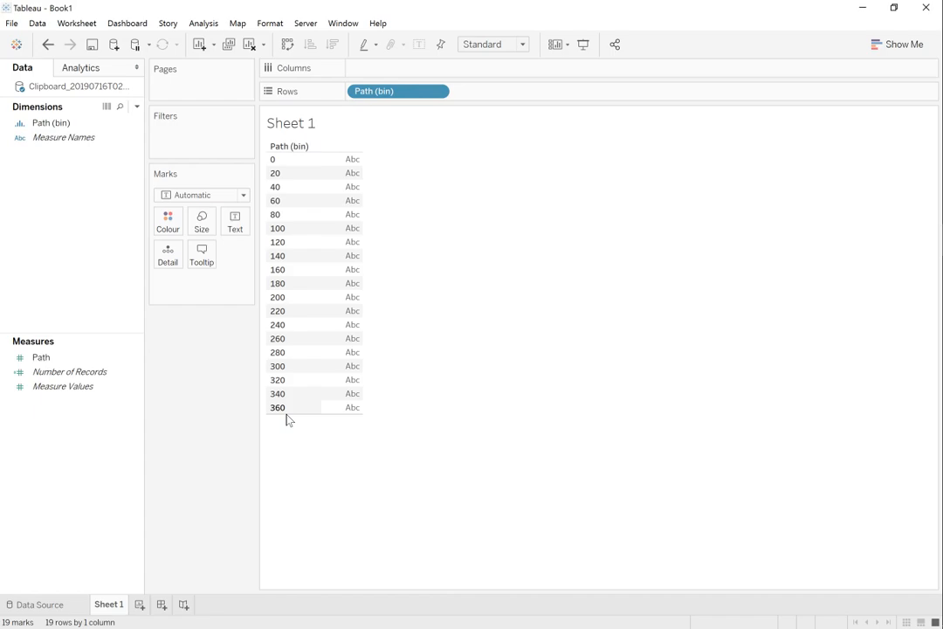
click(35, 361)
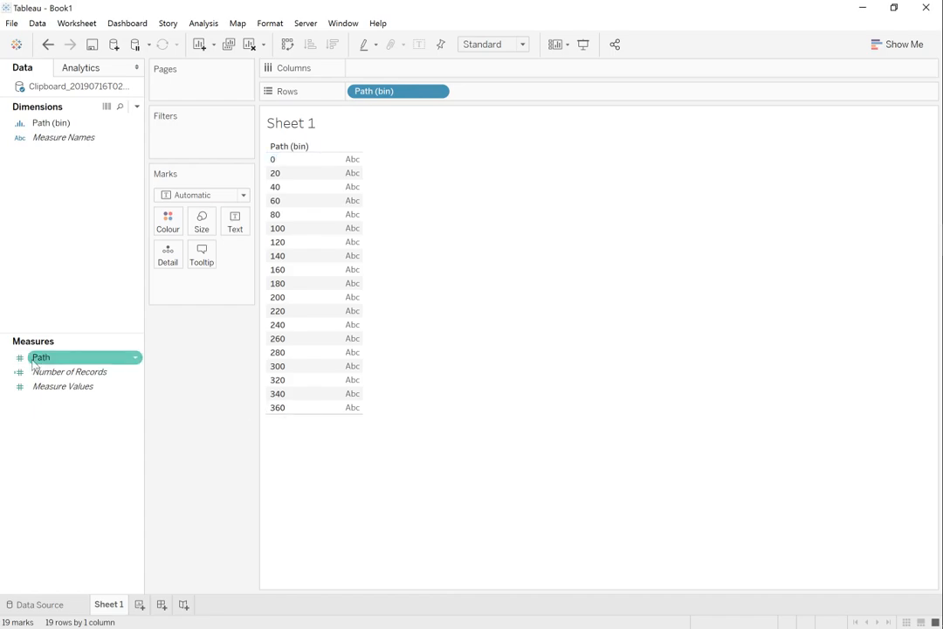
drag(35, 361, 230, 227)
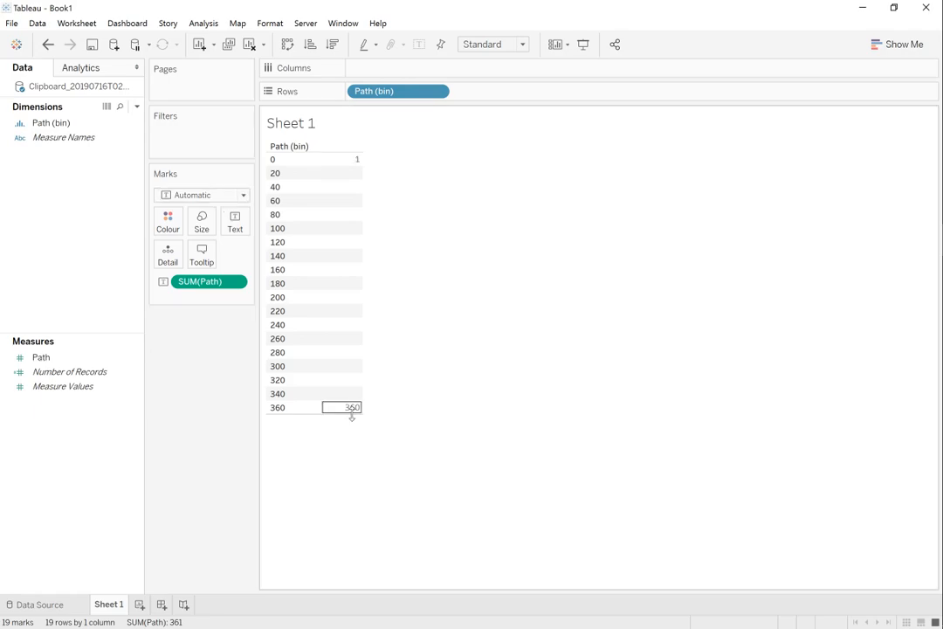
mouse_move(342, 418)
- Create a calculated field named Index with the formula INDEX()
right_click(42, 417)
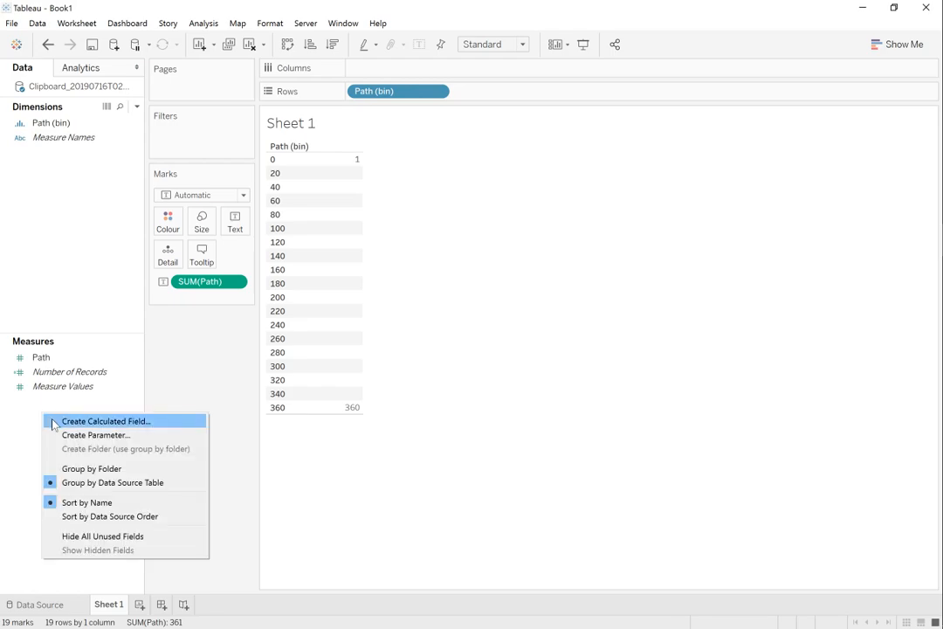
click(53, 422)
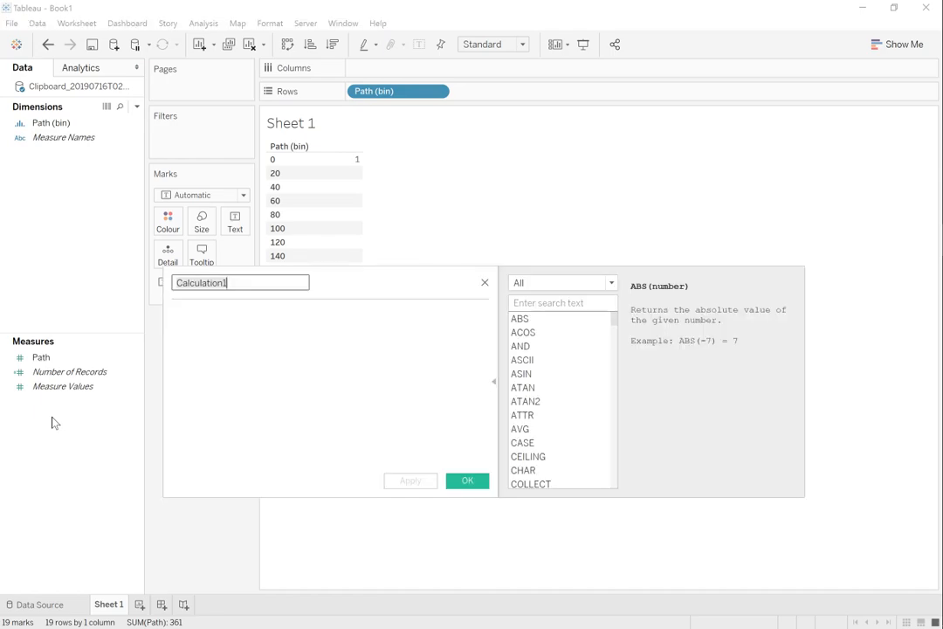
text(Index)
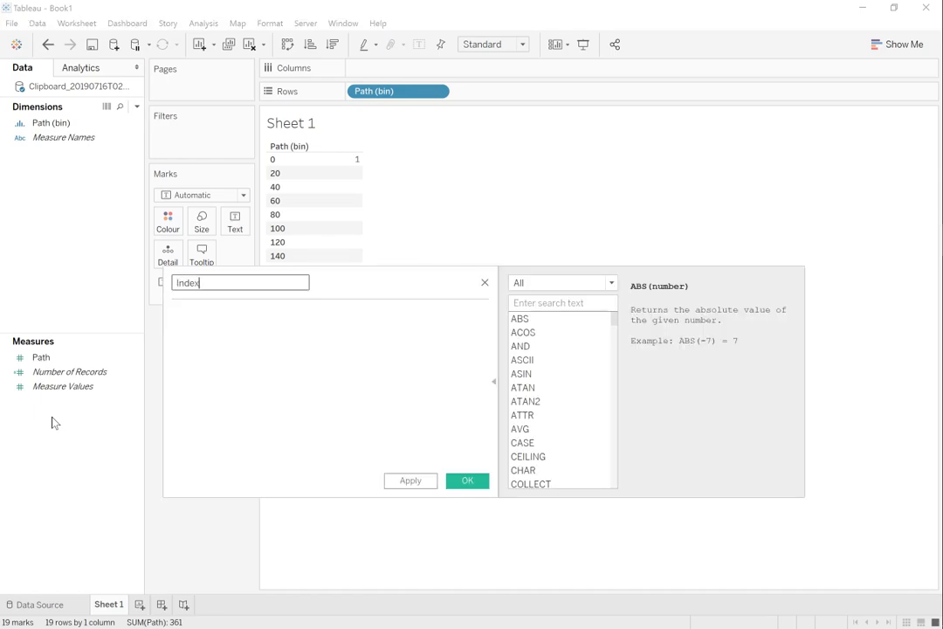
key(Tab)
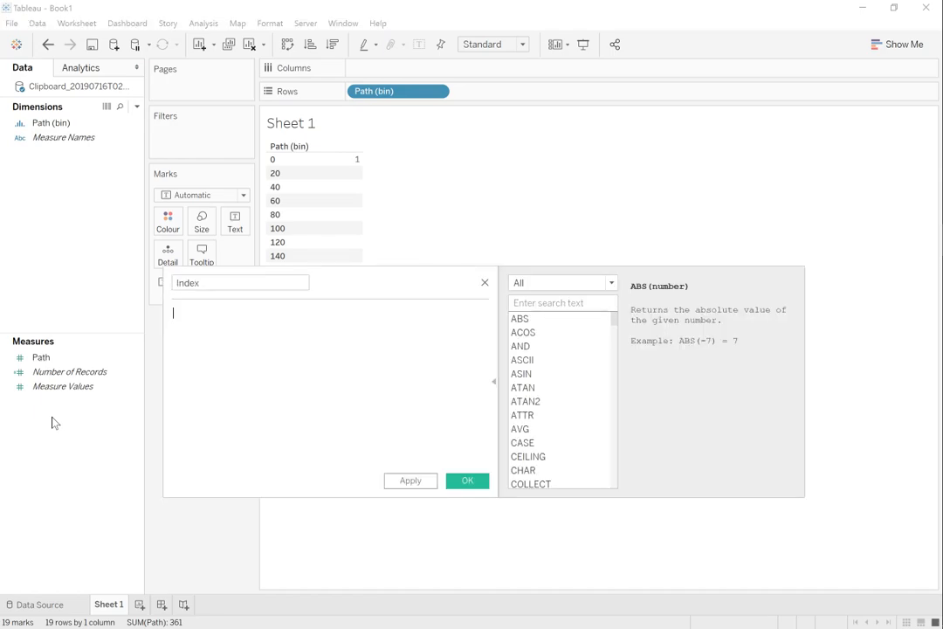
text(index)
key(Return)
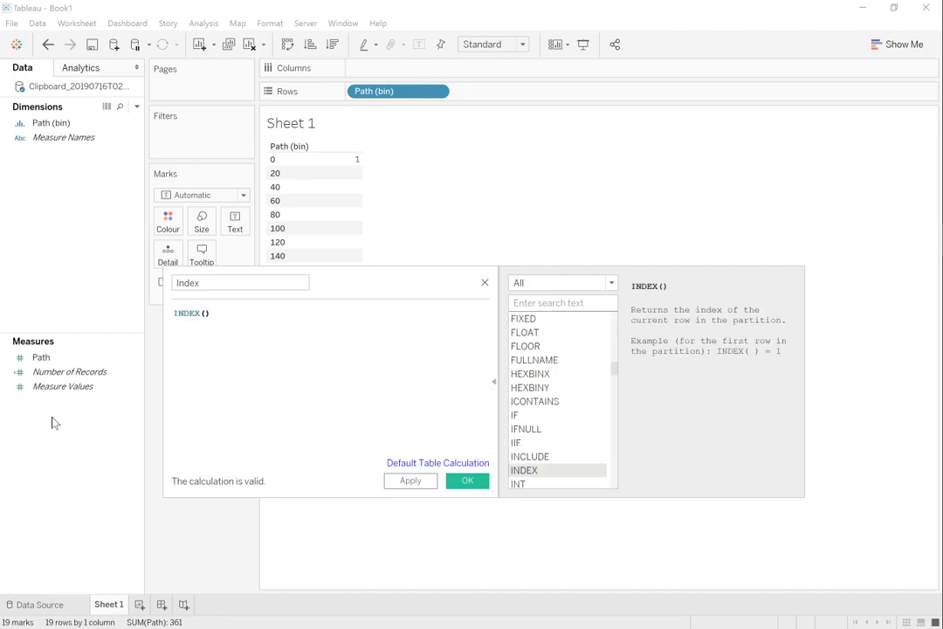
click(468, 484)
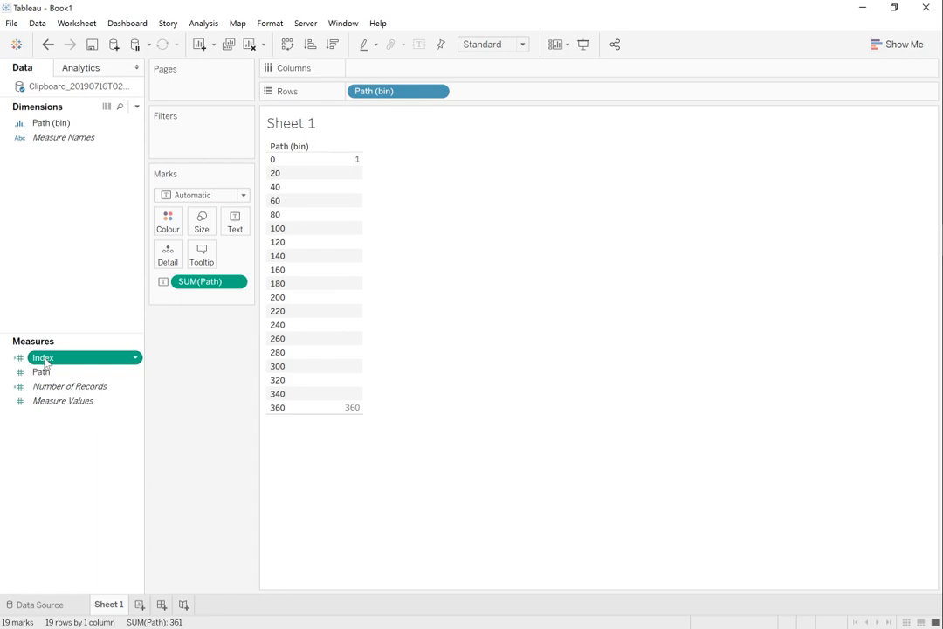
- Add Index to the text marks of the table and remove SUM(Path) from the marks
drag(45, 362, 241, 226)
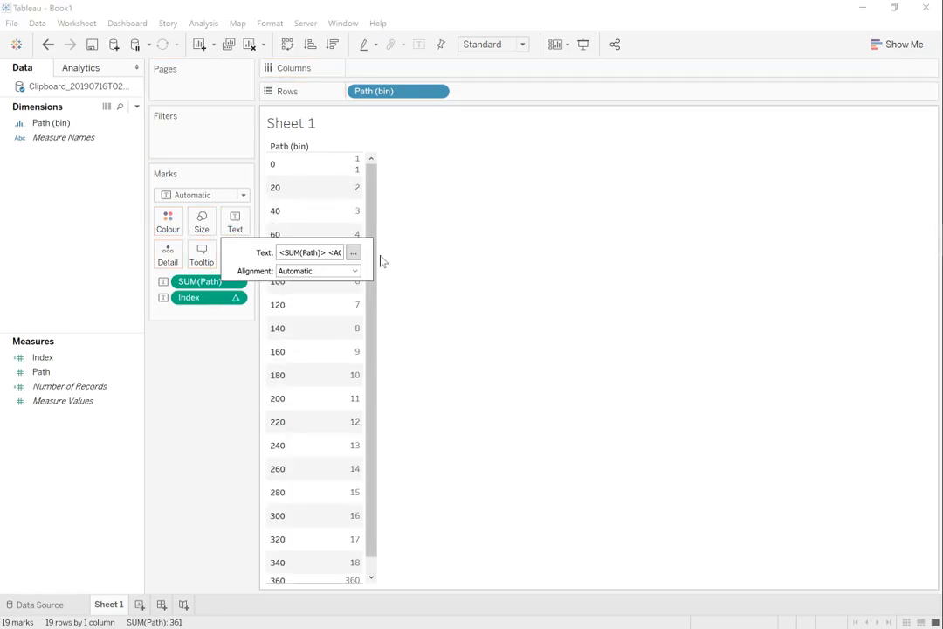
drag(373, 456, 367, 505)
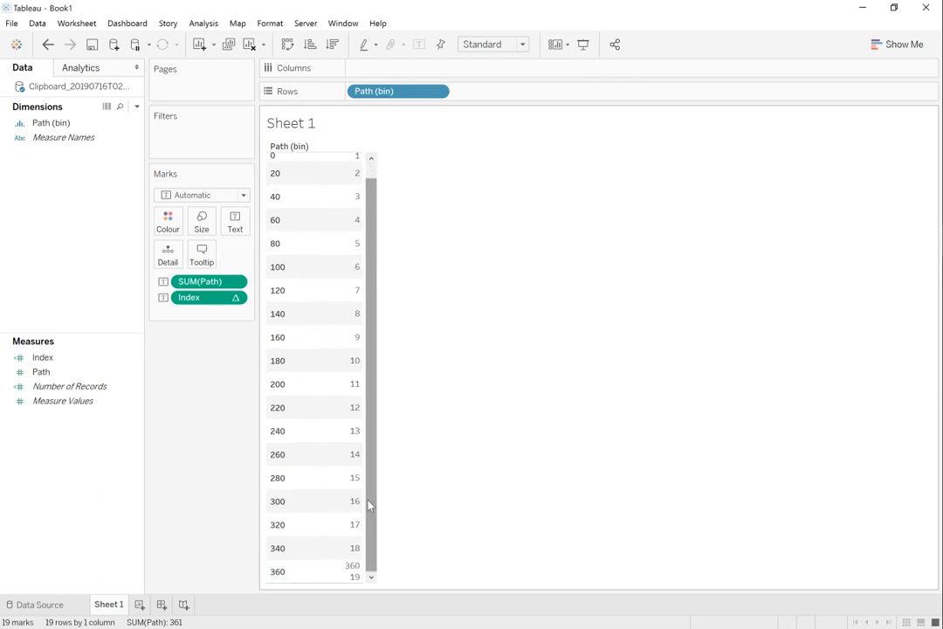
drag(205, 283, 199, 408)
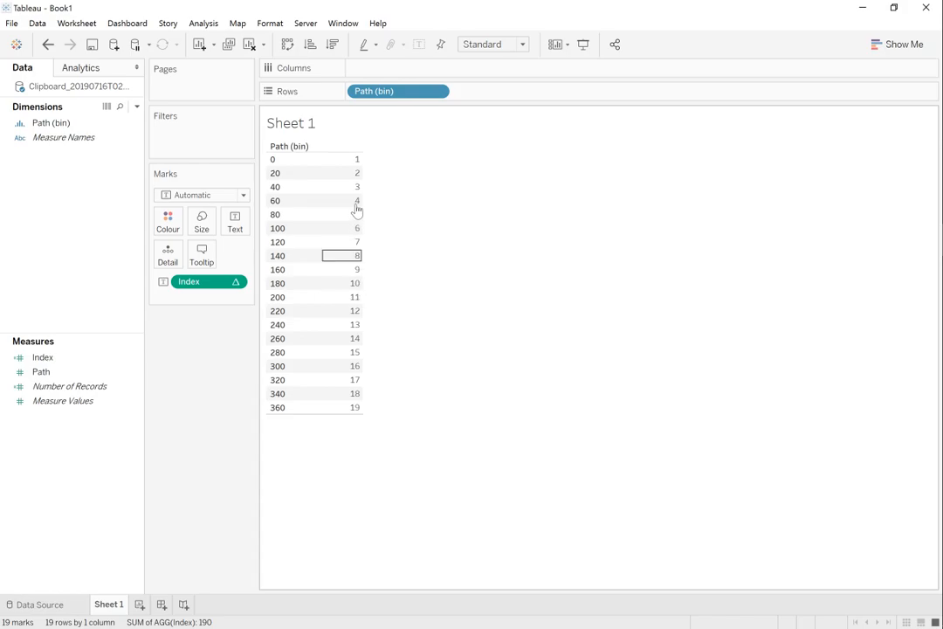
mouse_move(354, 161)
- Set the bin size of Path (bin) to 10 and look through the resulting rows
click(61, 125)
right_click(61, 125)
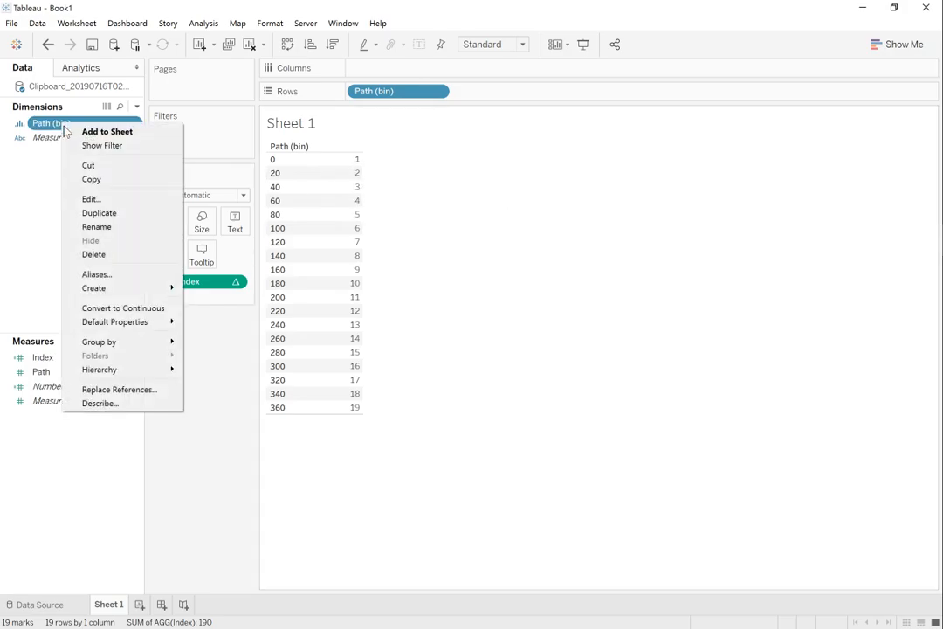
click(93, 200)
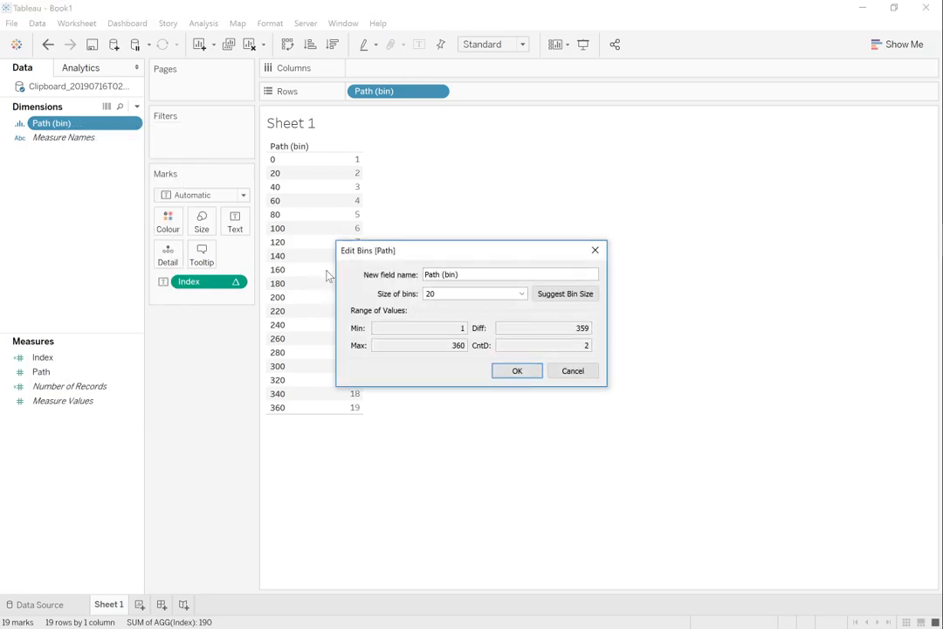
key(BackSpace)
key(BackSpace)
text(10)
click(510, 371)
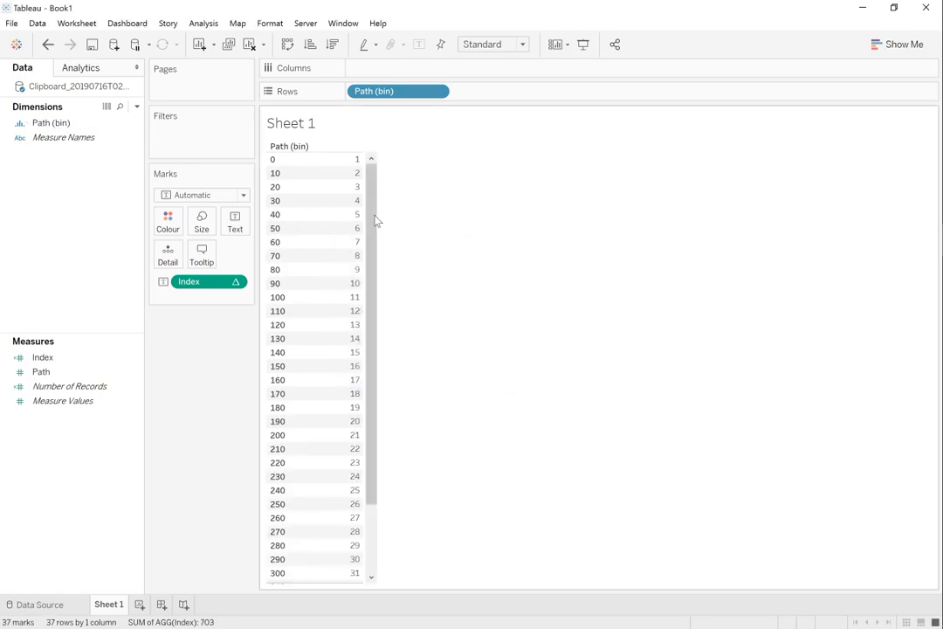
scroll(379, 262, down, 3)
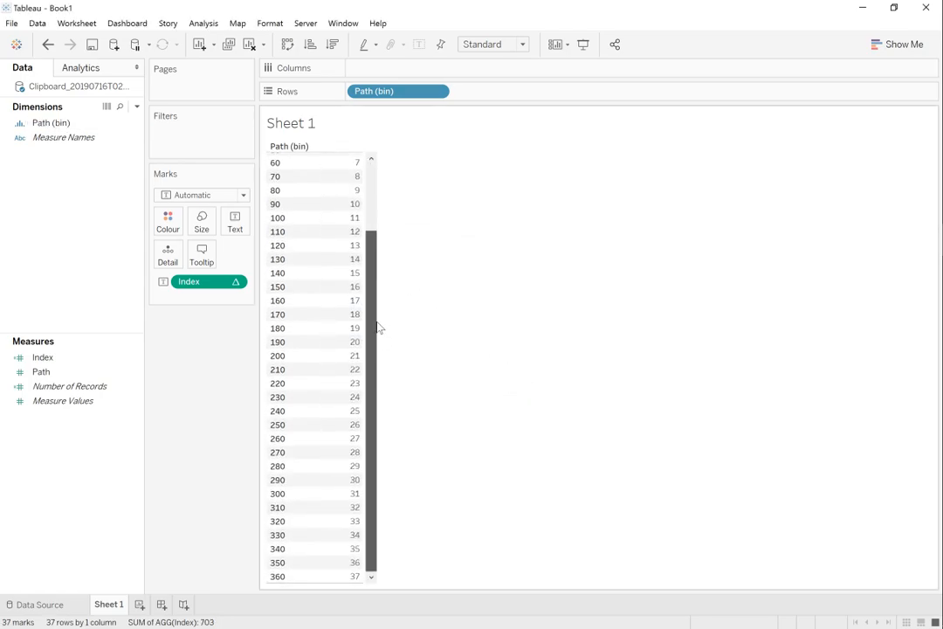
scroll(379, 262, up, 3)
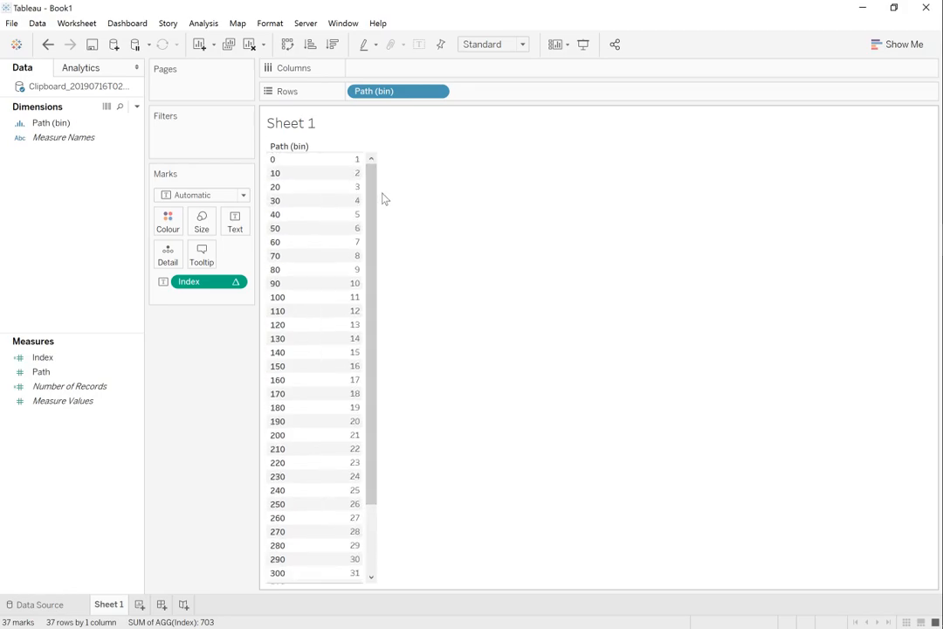
- Turn off the display of missing values for Path (bin) on Rows
right_click(377, 92)
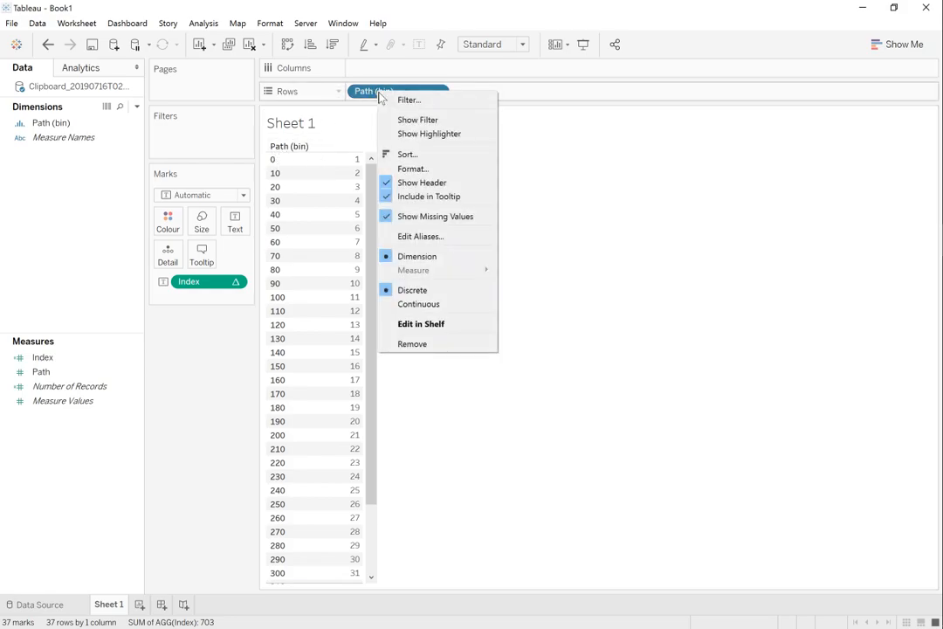
click(431, 217)
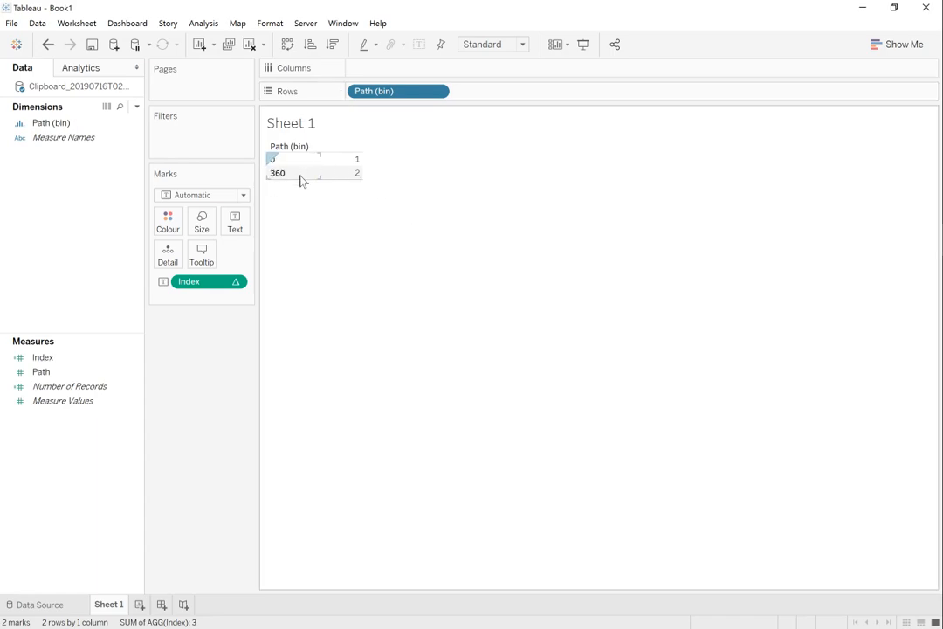
mouse_move(344, 162)
- Turn on the display of missing values for Path (bin) on Rows and look through the generated rows
right_click(396, 95)
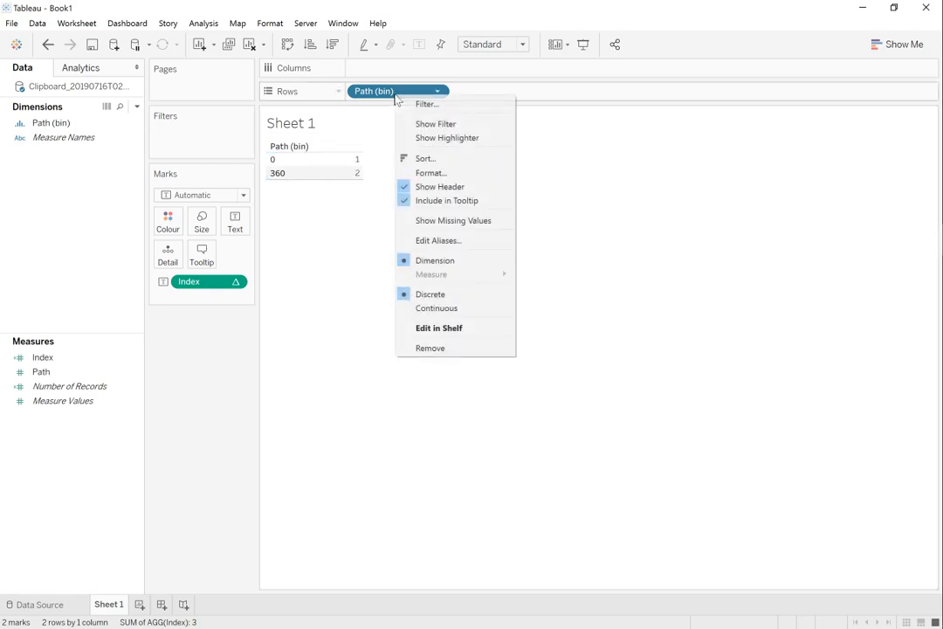
click(454, 222)
drag(370, 181, 374, 287)
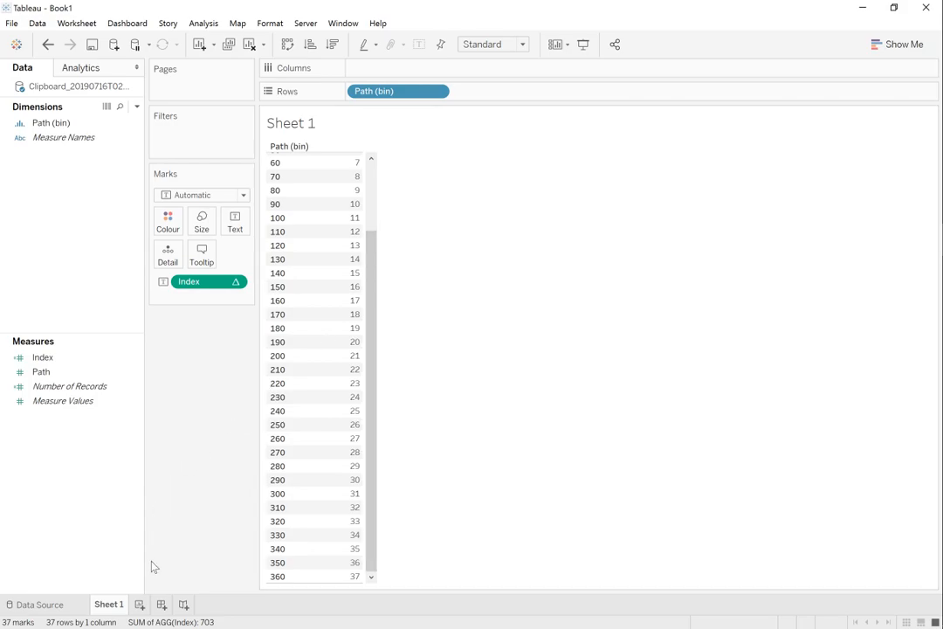
- Create a new worksheet and place Path and Index side by side on Rows
click(140, 605)
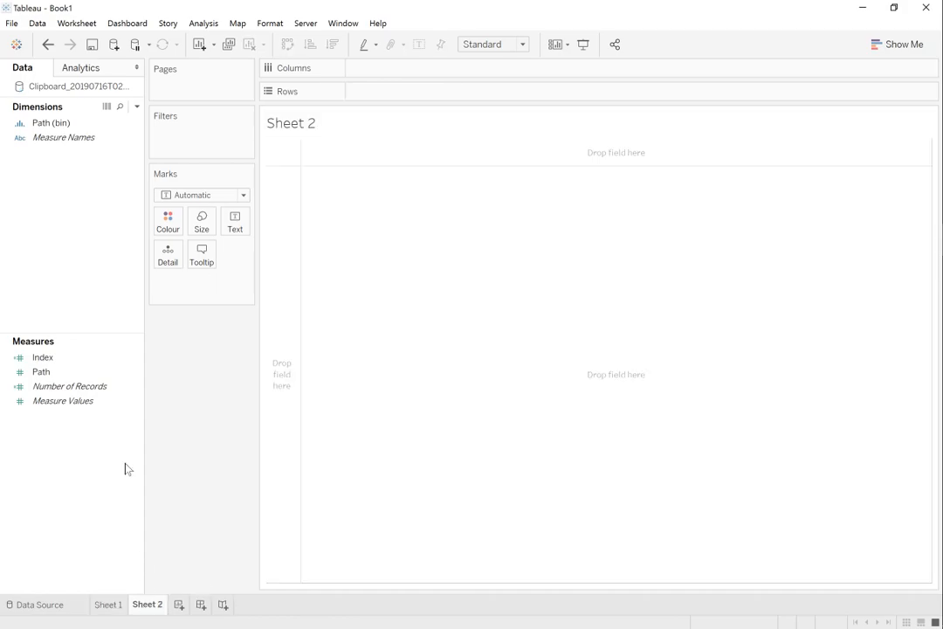
drag(46, 372, 381, 97)
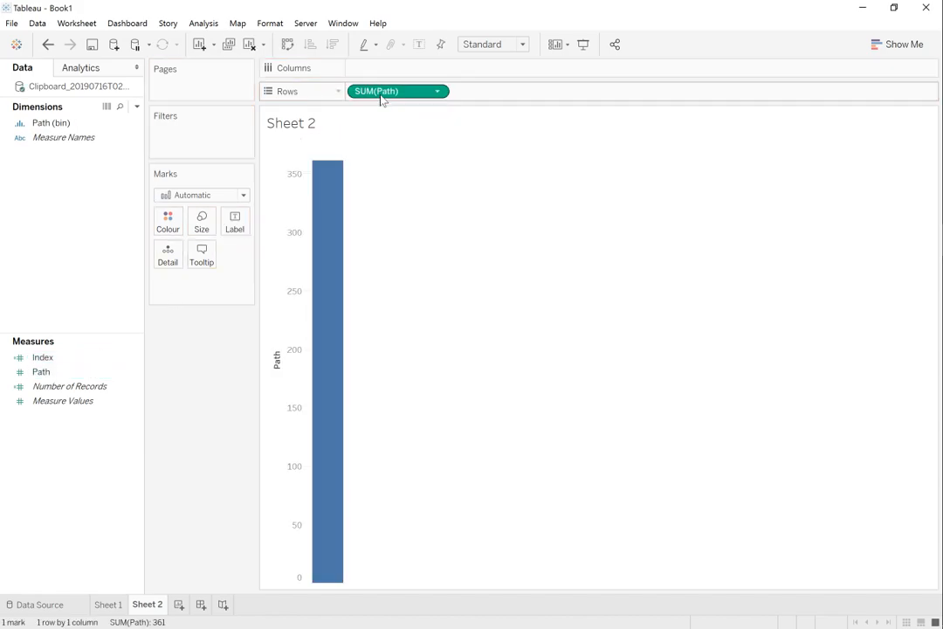
mouse_move(42, 358)
mouse_down()
mouse_move(489, 83)
mouse_move(481, 97)
mouse_up()
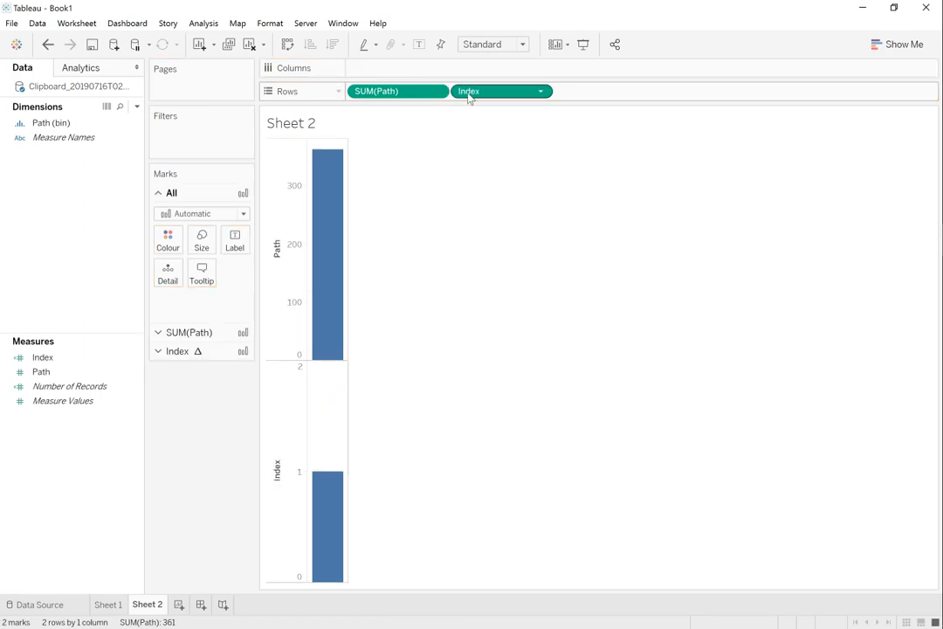
- Set the mark type of all marks to Line and move SUM(Path) and Index from Rows to Columns
click(185, 214)
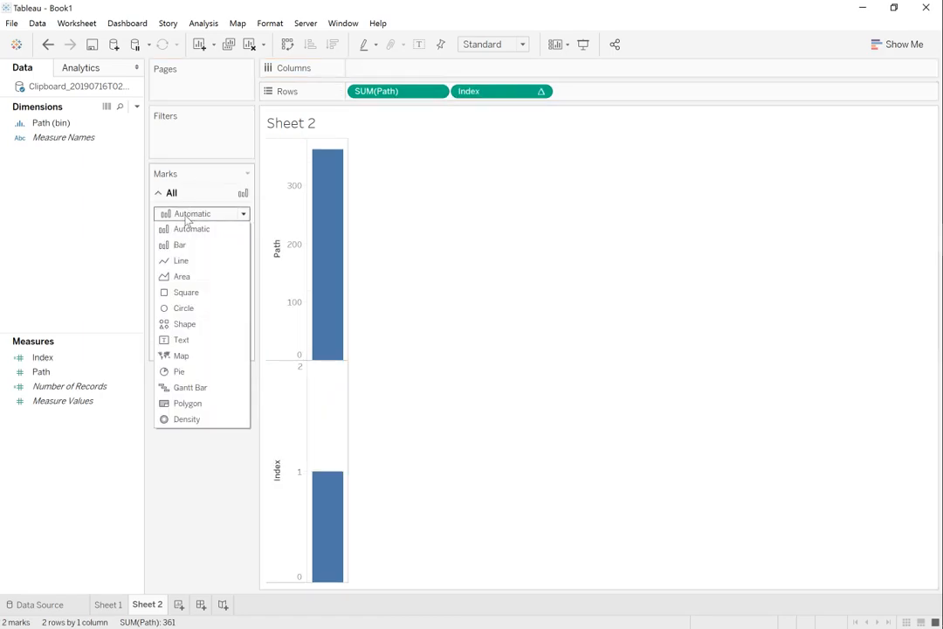
click(179, 227)
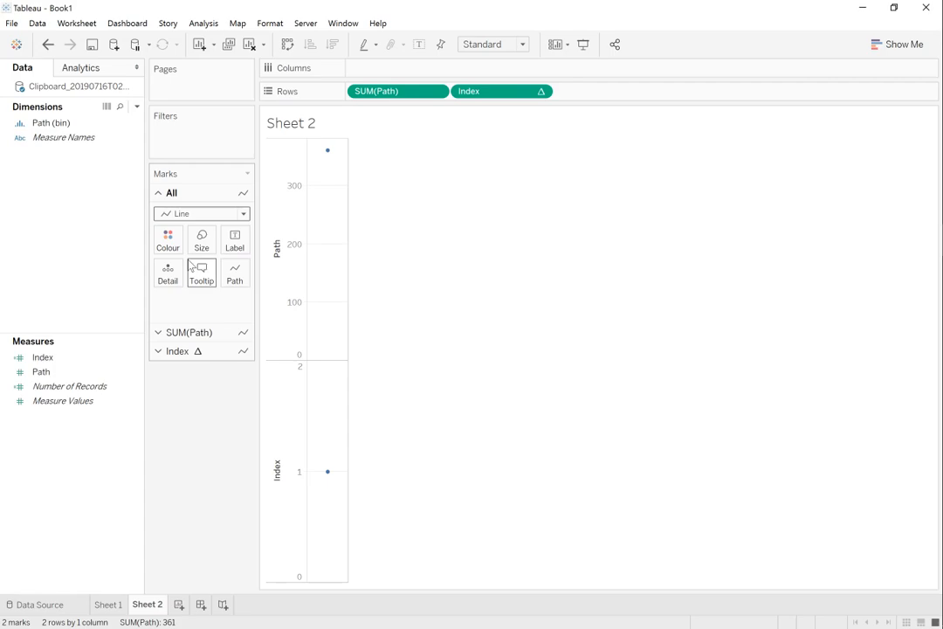
drag(380, 92, 506, 76)
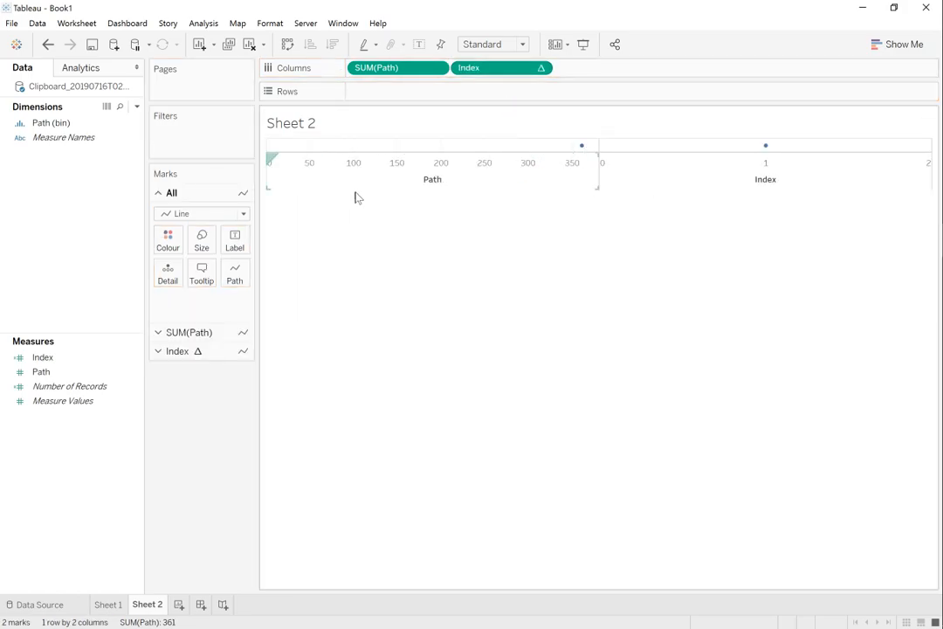
- Convert SUM(Path) on Columns to a dimension and inspect the first point of the Path line
right_click(385, 73)
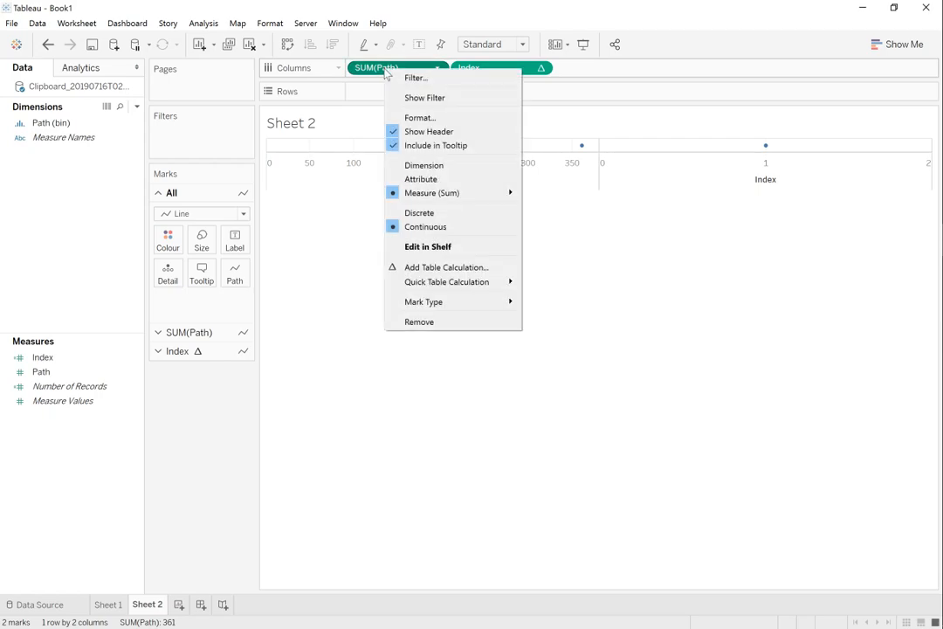
click(438, 171)
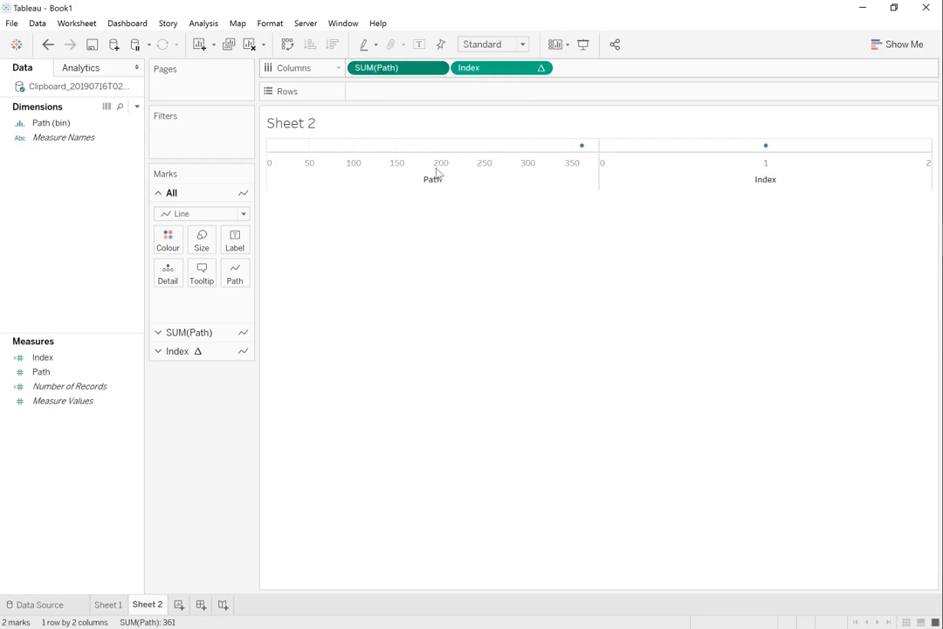
mouse_move(284, 150)
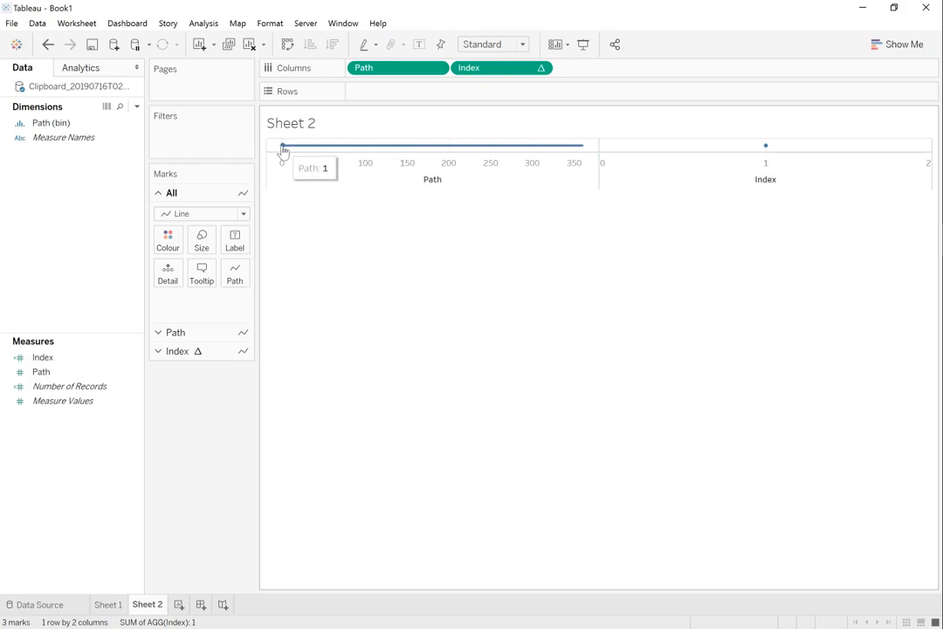
- Show markers on all data points of the Path line
click(186, 335)
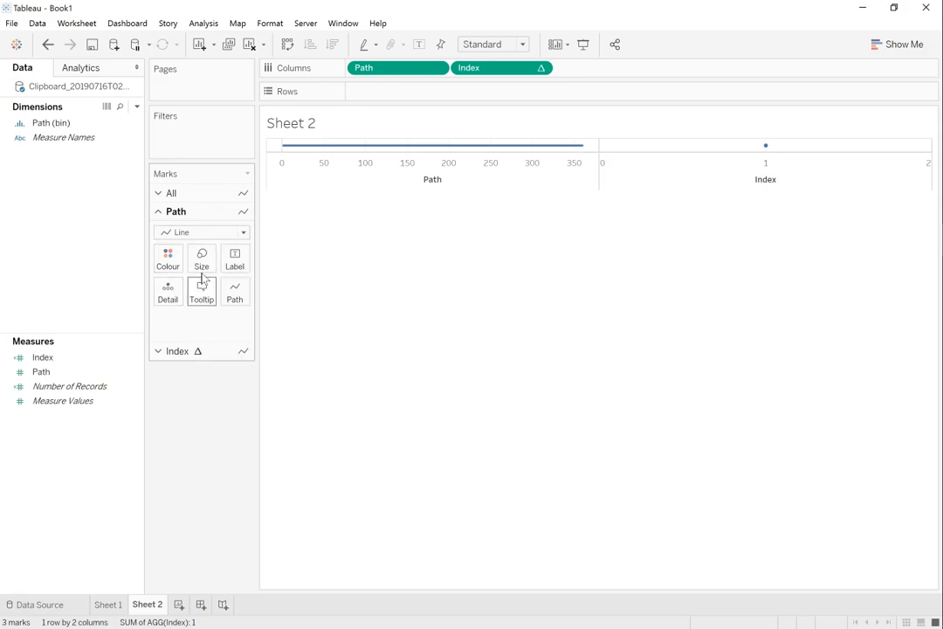
click(168, 259)
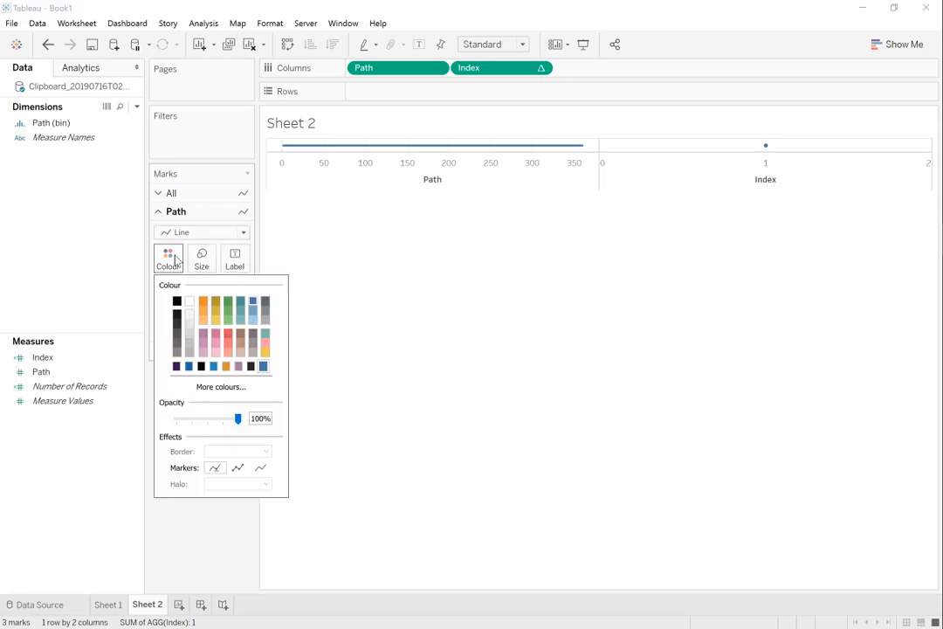
click(237, 468)
click(411, 322)
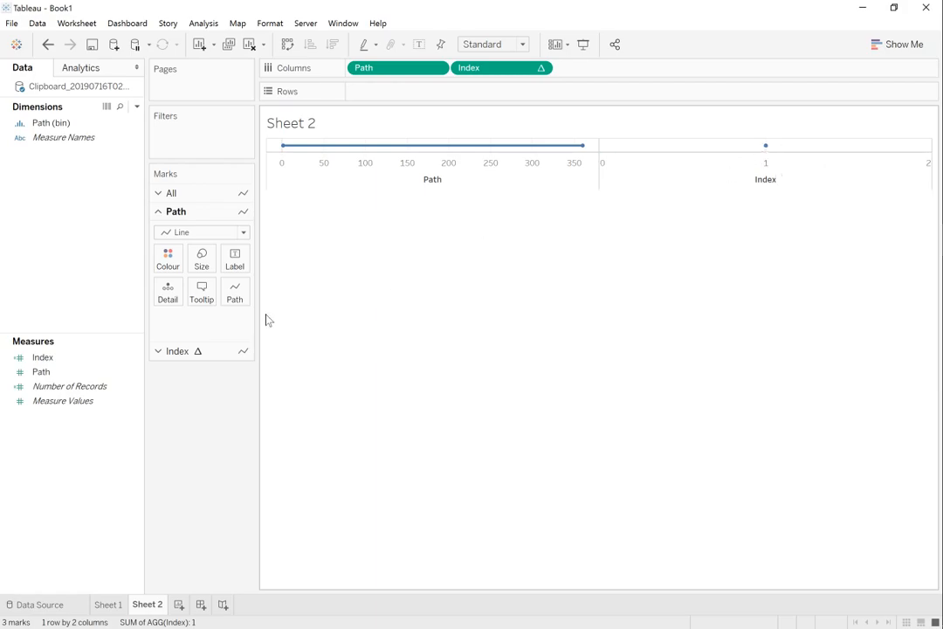
- Add Path (bin) to the detail of the Index marks only
click(179, 354)
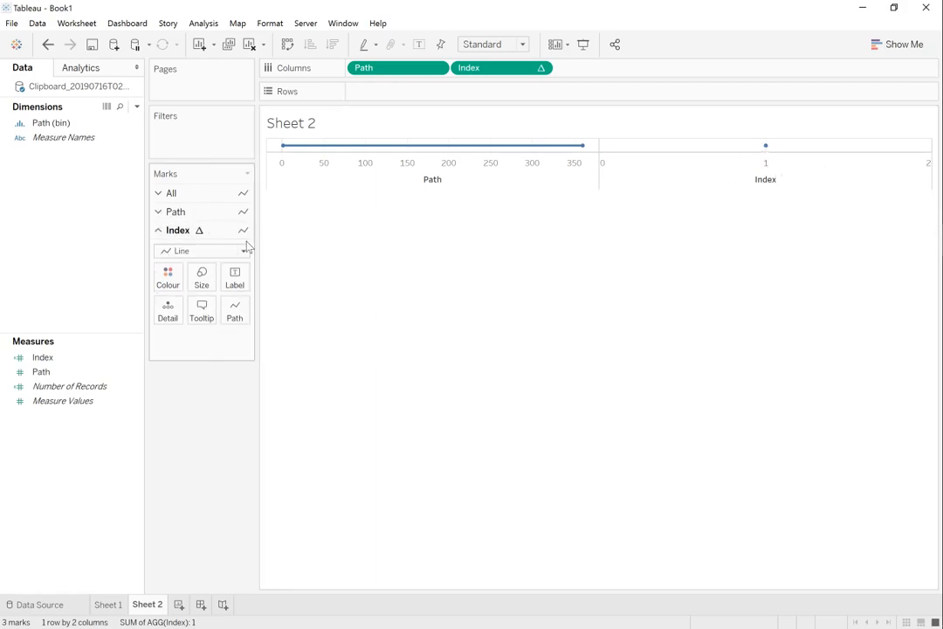
click(55, 124)
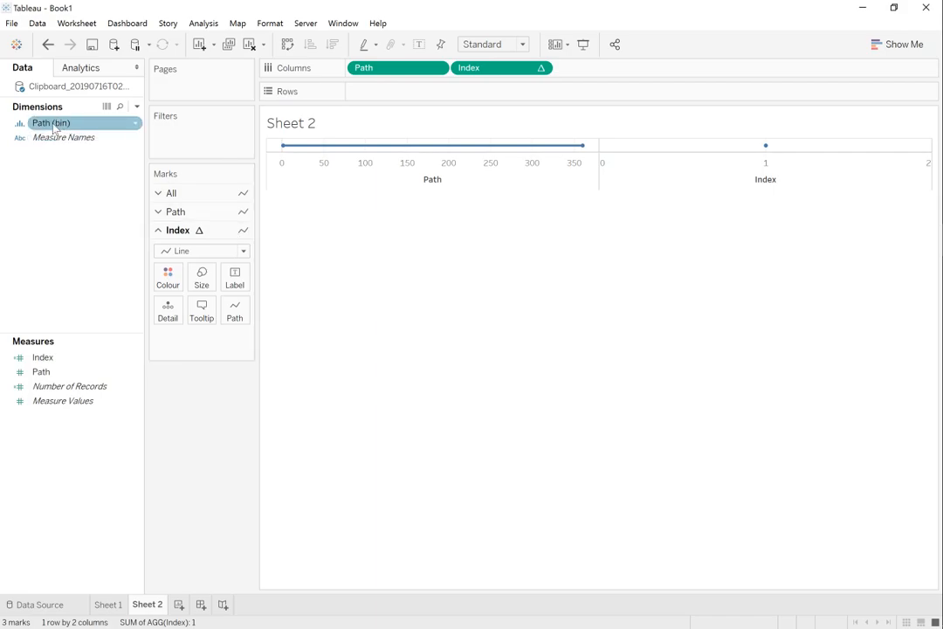
drag(54, 124, 168, 319)
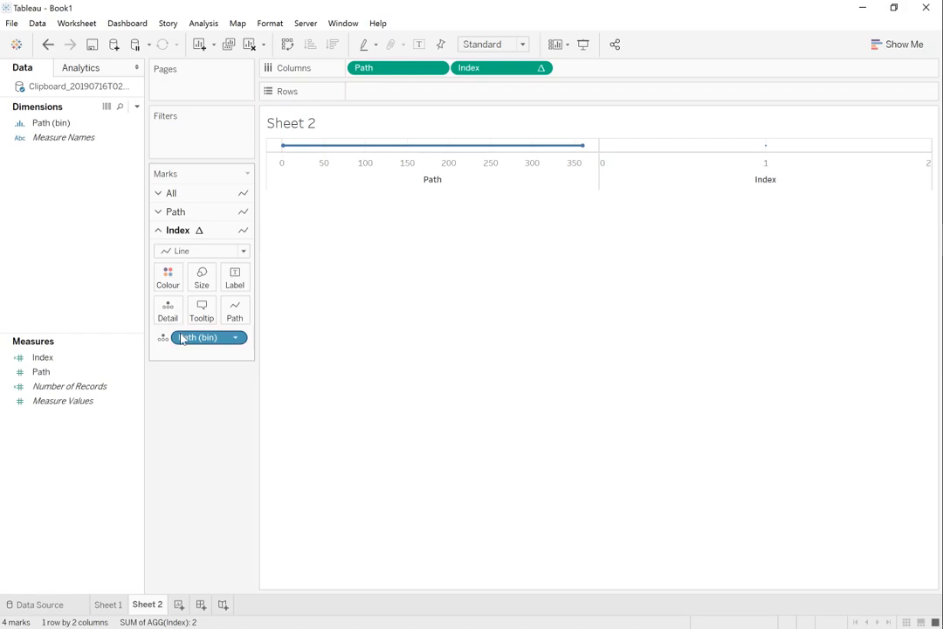
- Move Path (bin) to Rows, turn on its missing values, and return it to the detail of the Index marks
drag(192, 342, 393, 96)
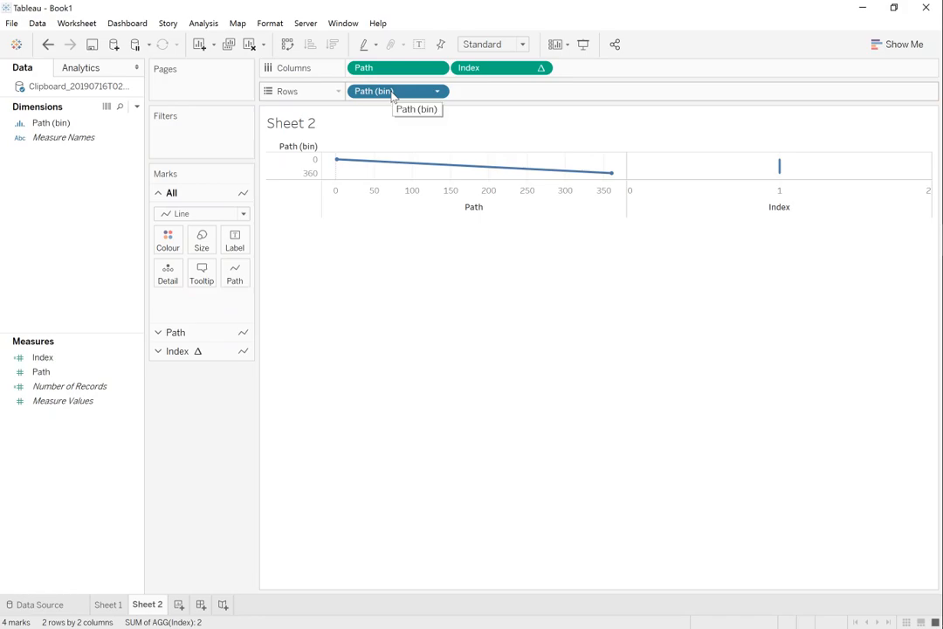
click(178, 351)
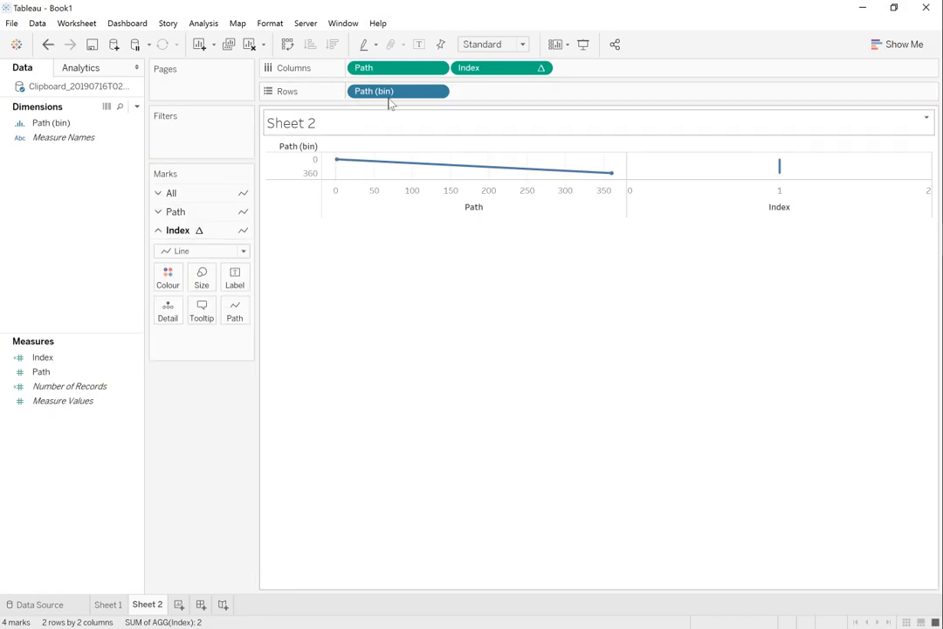
right_click(393, 94)
click(442, 225)
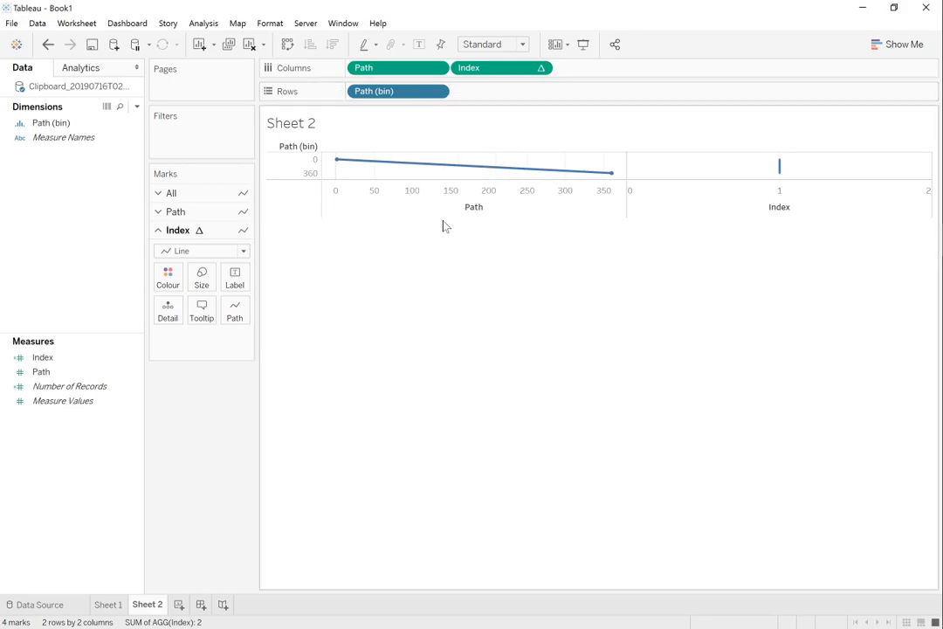
drag(381, 92, 169, 307)
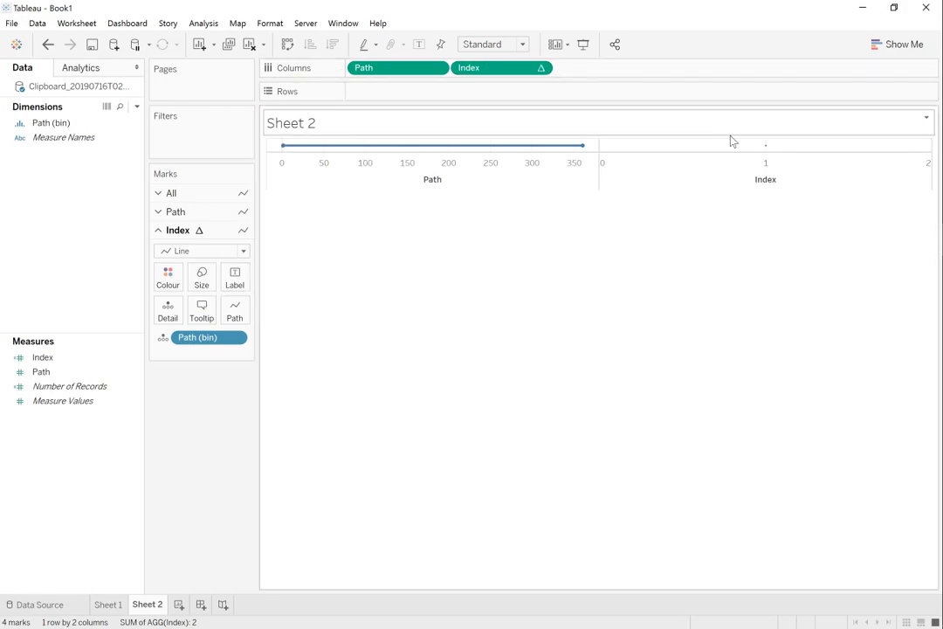
- Compute the Index table calculation using Path (bin) and inspect a point near the start of the Index line
right_click(509, 75)
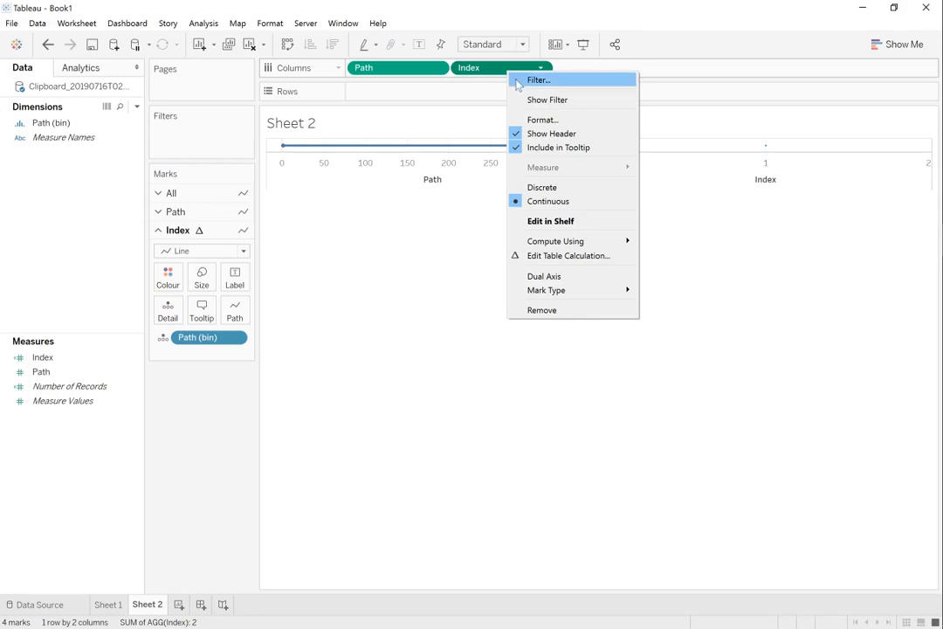
mouse_move(593, 245)
click(672, 270)
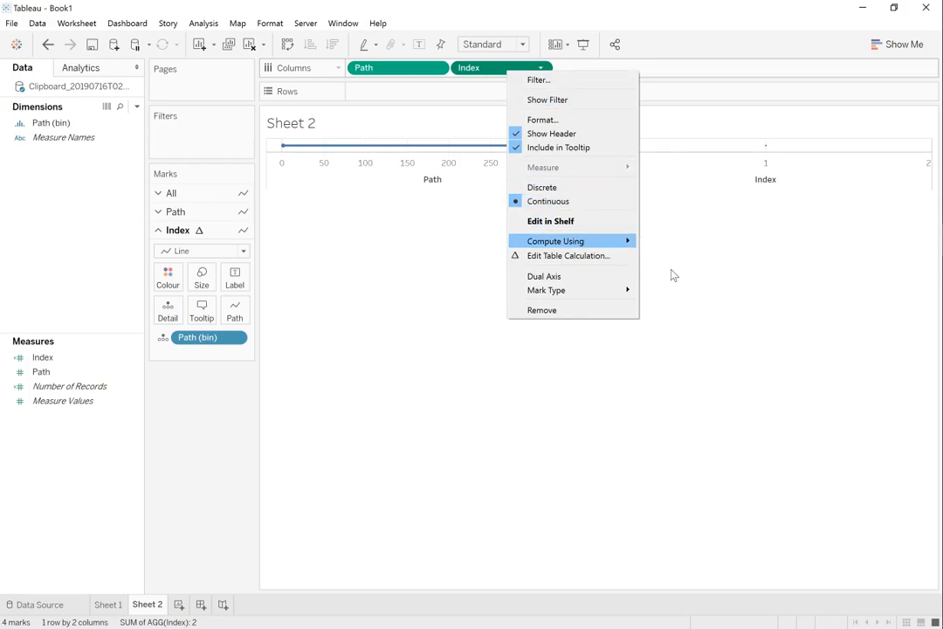
mouse_move(615, 152)
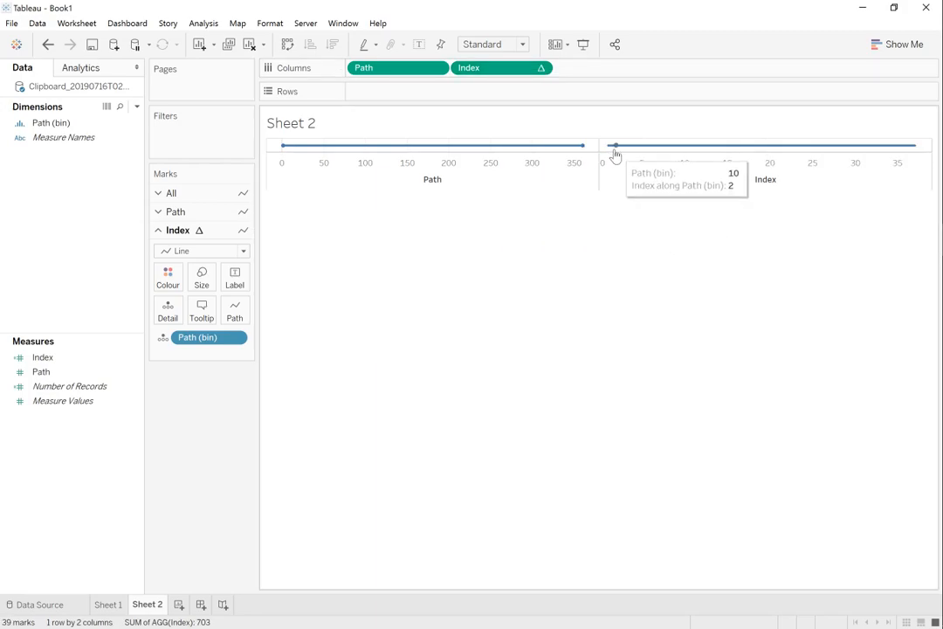
- Show markers on all data points of the Index line and inspect its first point
click(169, 284)
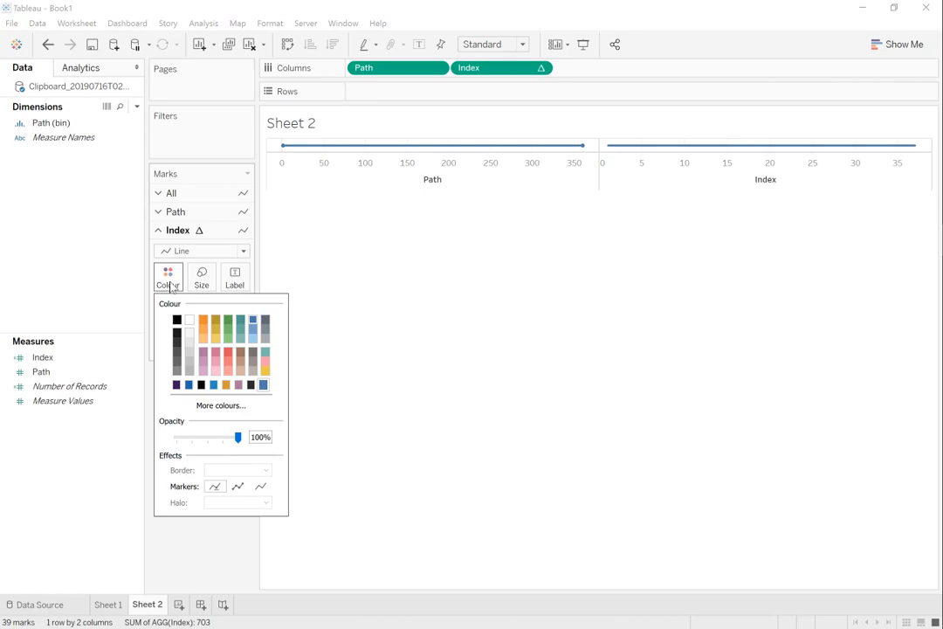
click(239, 488)
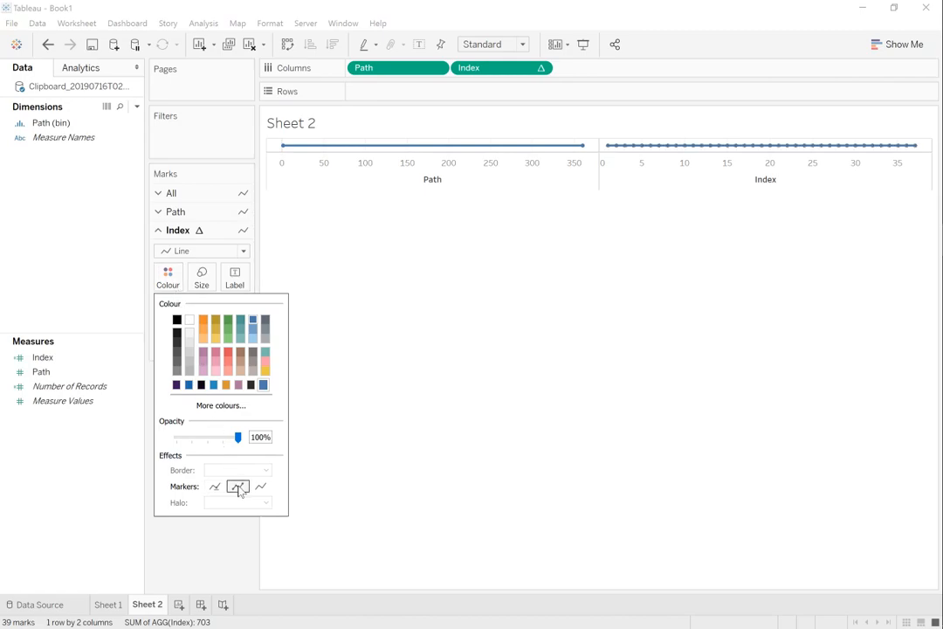
click(600, 302)
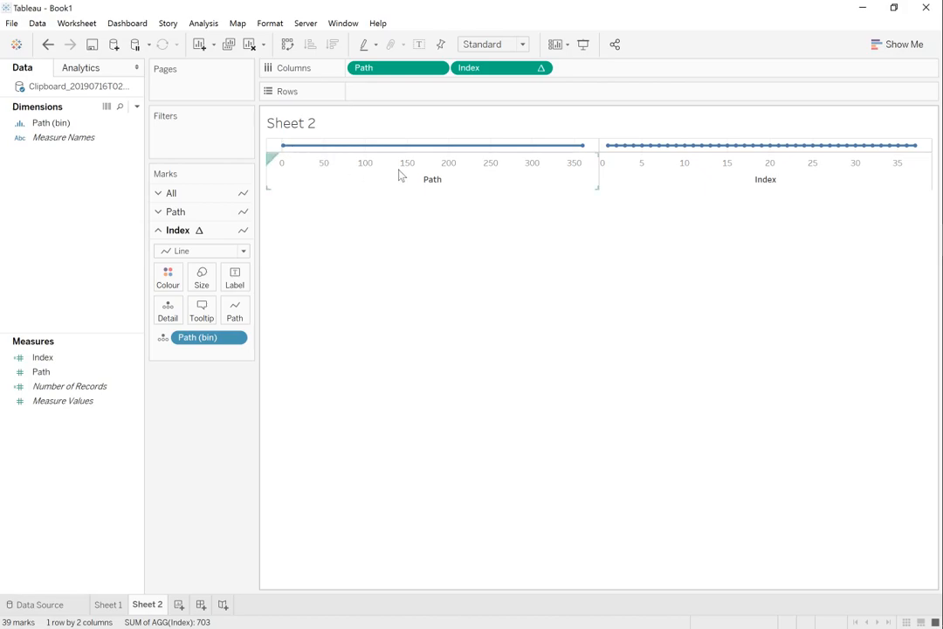
mouse_move(607, 152)
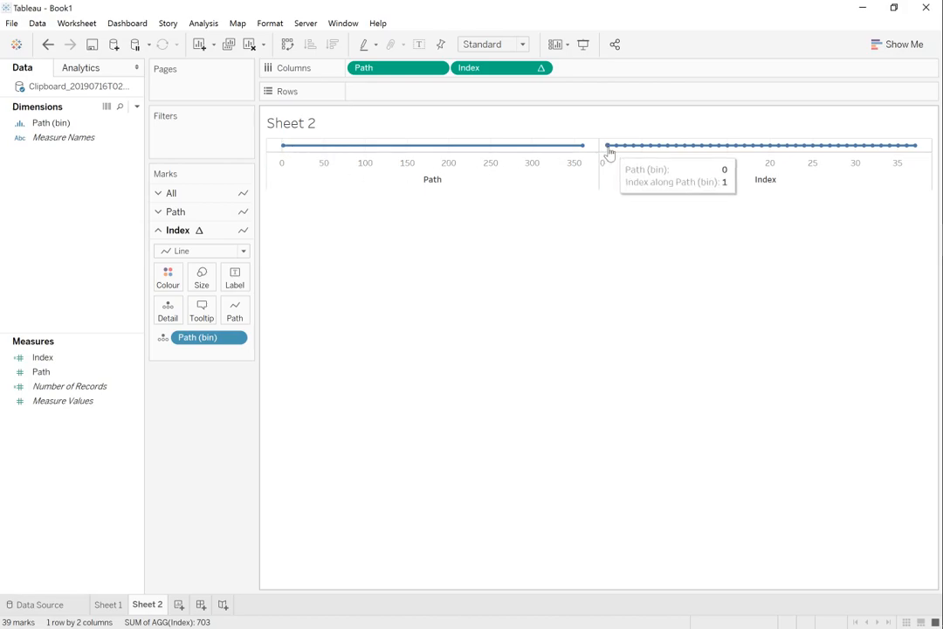